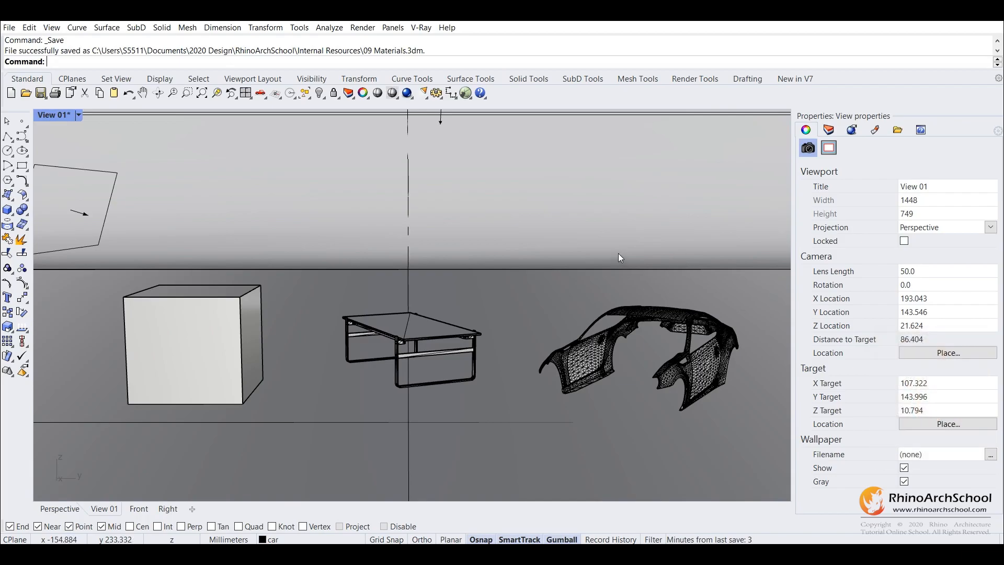
Examine the cube, table and car body in the scene from several angles
right_drag(440, 204, 345, 271)
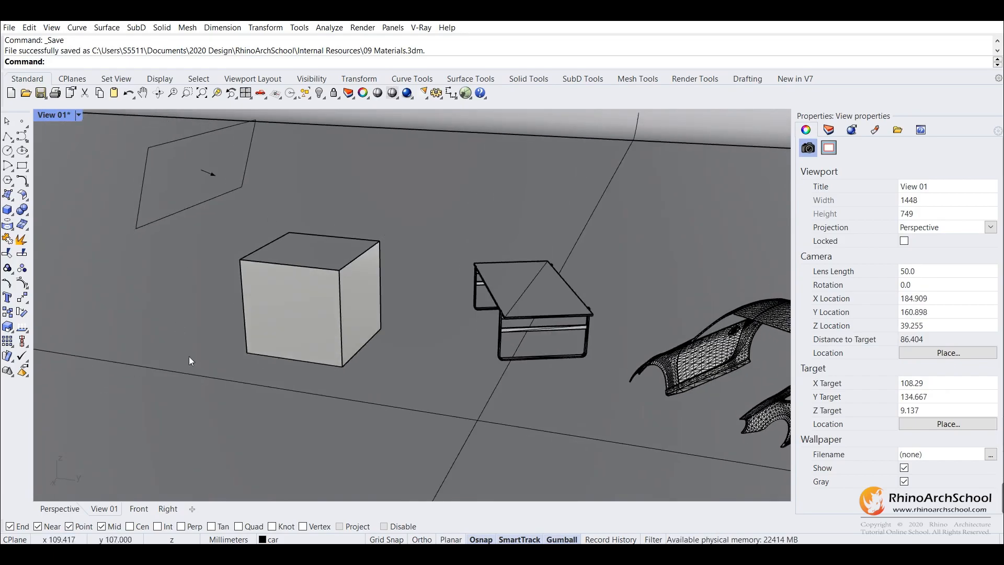
right_drag(401, 307, 509, 318)
scroll(509, 319, up, 4)
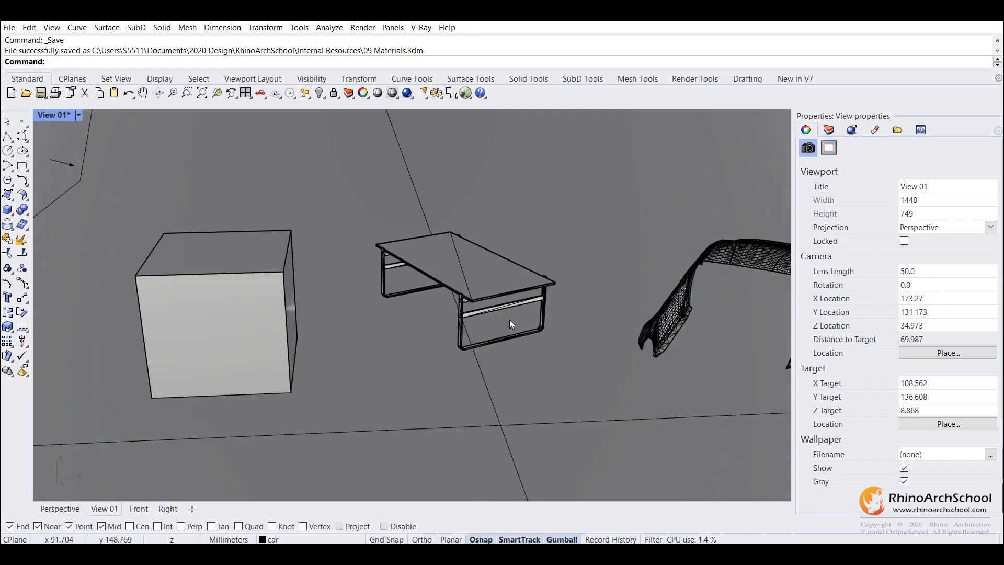
shift+right_drag(521, 281, 351, 276)
scroll(356, 266, down, 2)
right_drag(667, 317, 622, 297)
scroll(677, 346, up, 2)
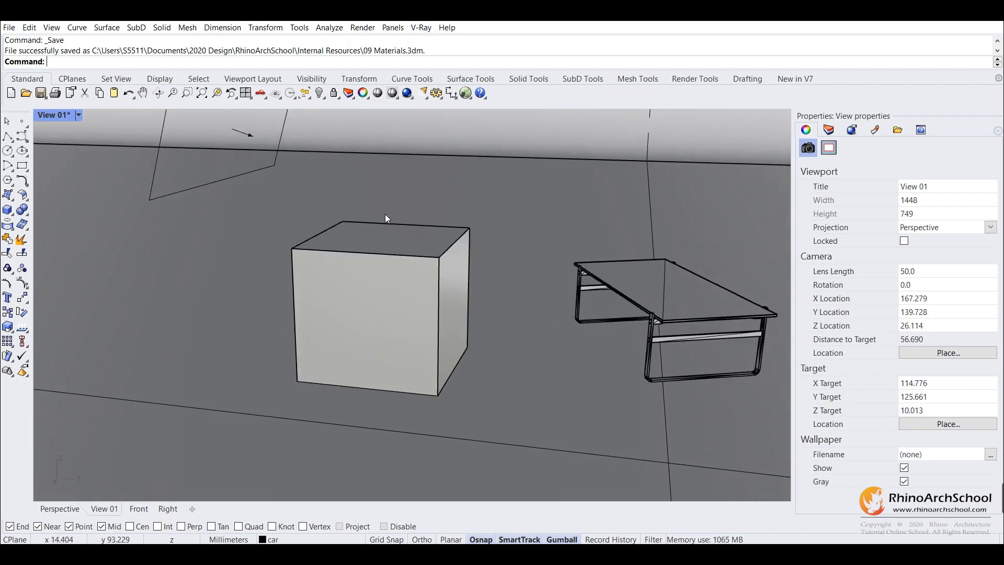
Start an interactive V-Ray render of the scene and change the view to check the live update
click(421, 27)
click(443, 126)
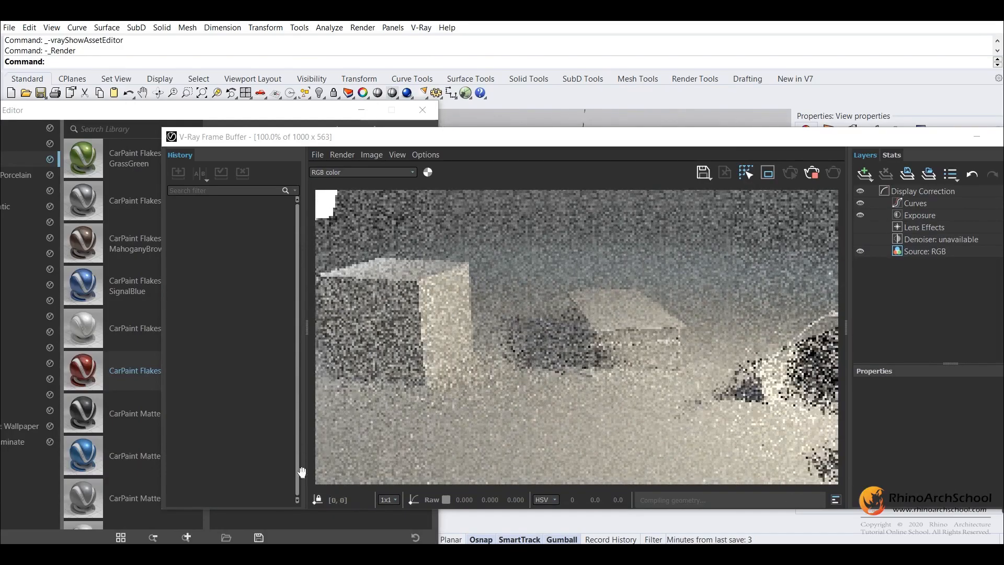
right_drag(565, 114, 602, 110)
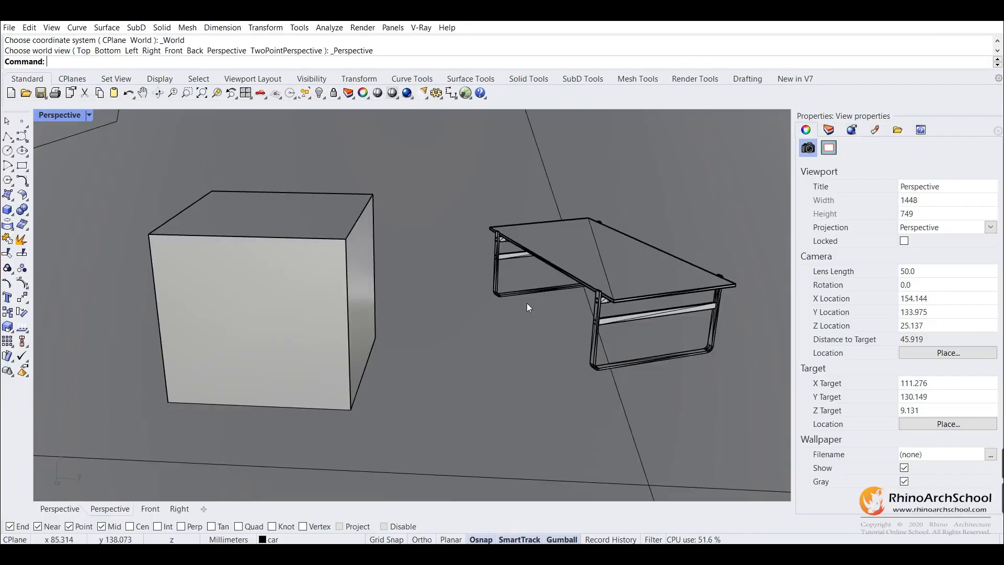
mouse_move(527, 303)
right_down()
mouse_move(509, 301)
mouse_move(527, 289)
right_up()
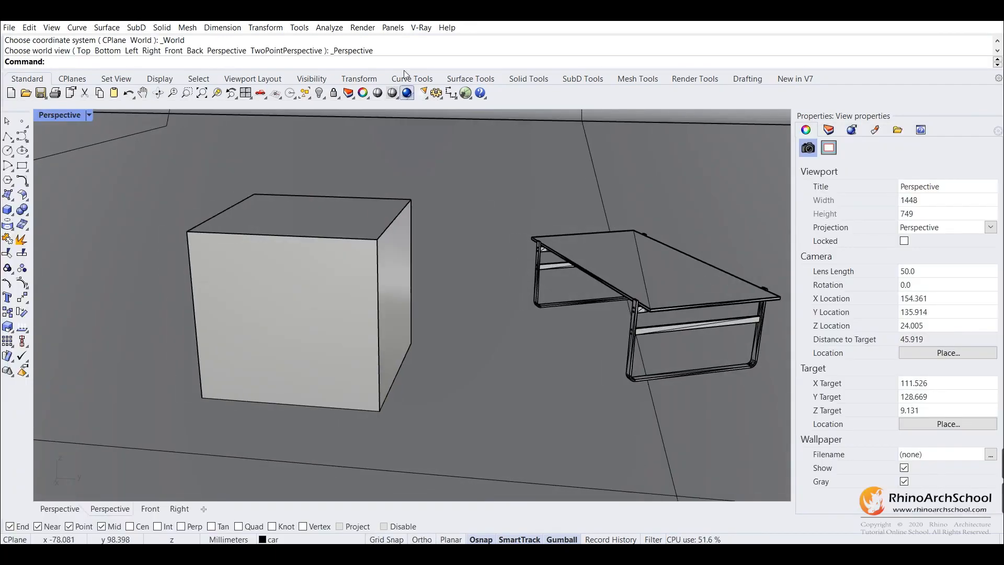
Open the V-Ray Asset Editor, place it fully in view and show its material library
click(426, 27)
click(419, 40)
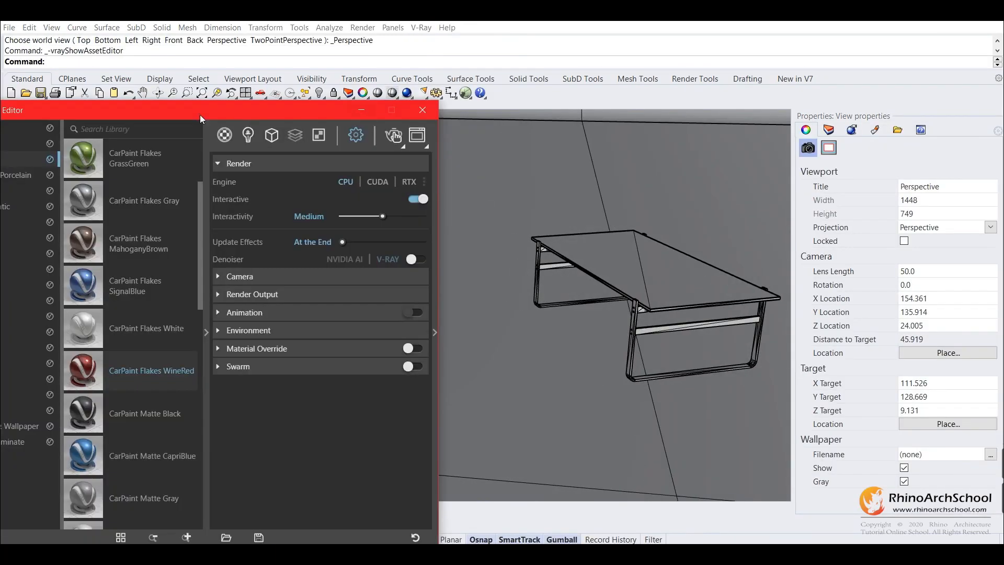
drag(238, 108, 534, 27)
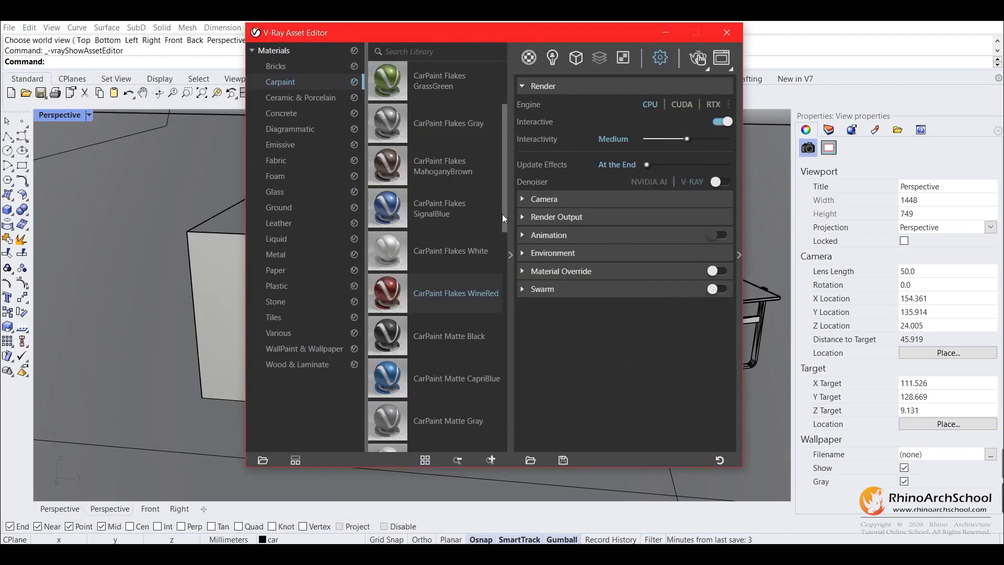
click(511, 254)
drag(596, 33, 479, 47)
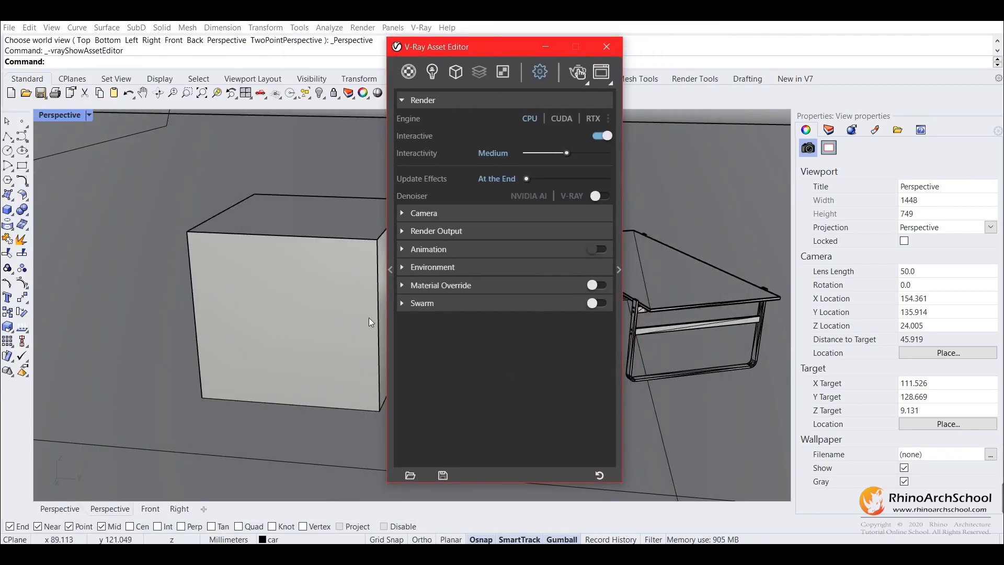
click(389, 271)
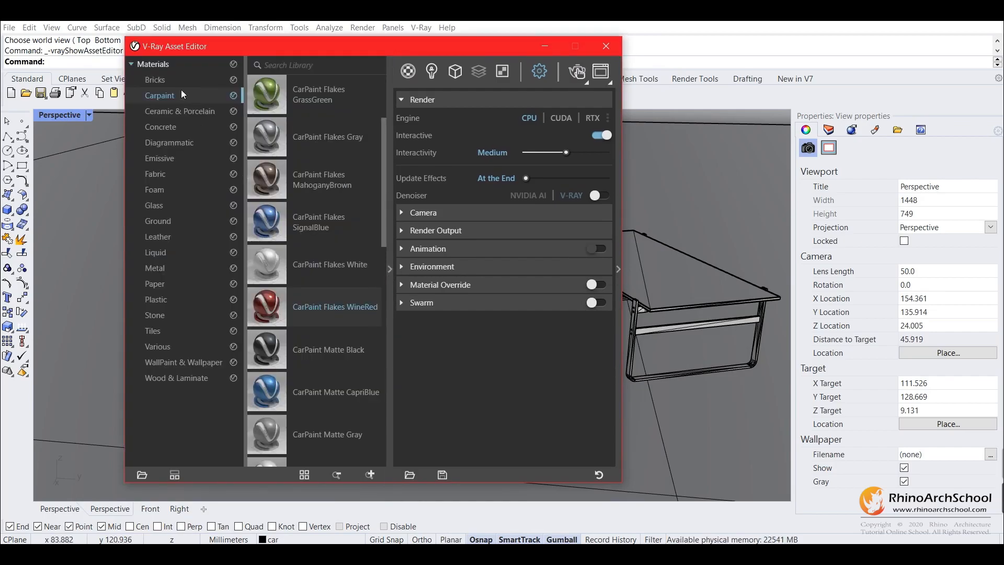
Show the Wood & Laminate category of the material library with enlarged thumbnails
click(146, 75)
click(132, 64)
click(149, 65)
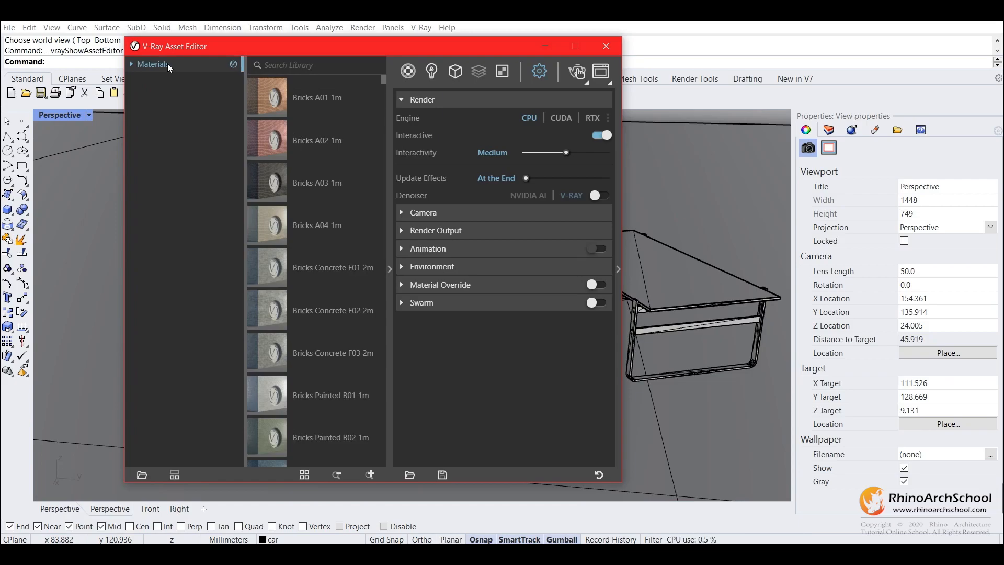
click(131, 65)
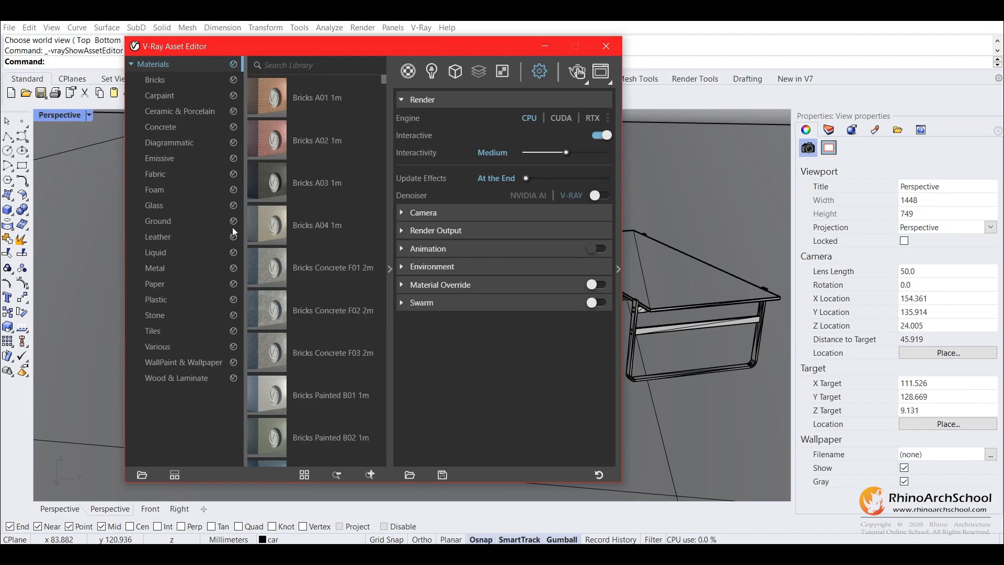
click(177, 381)
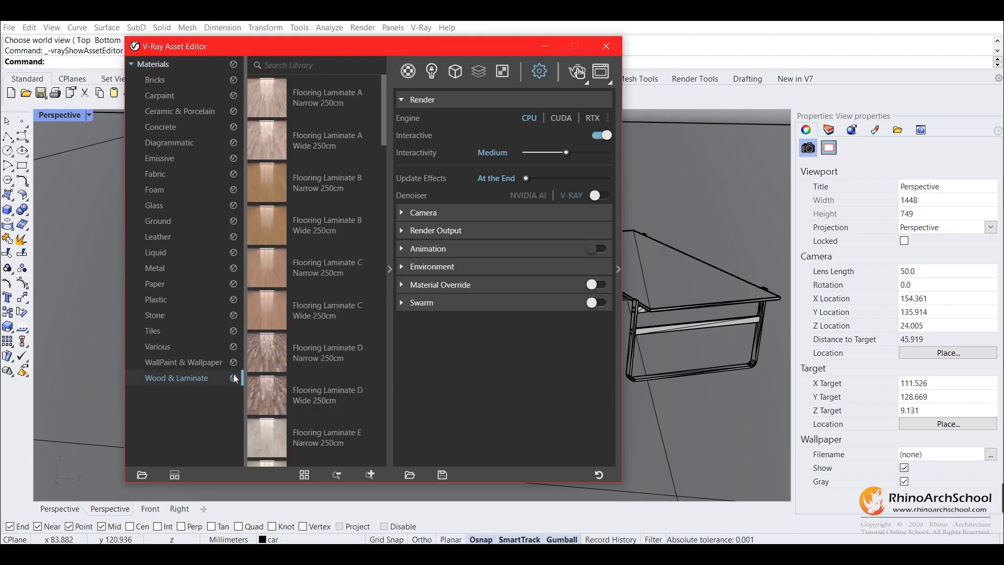
click(372, 474)
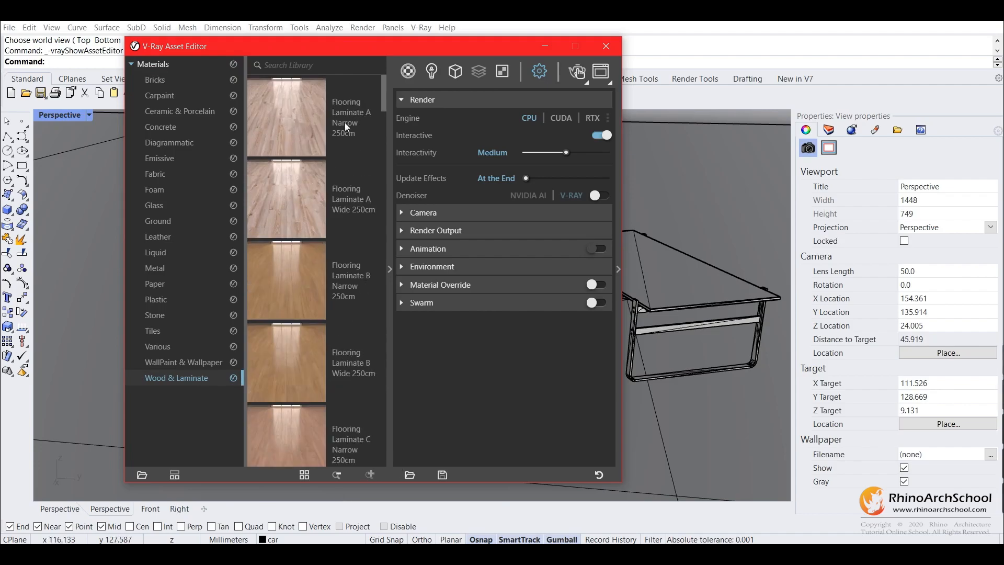
Add the Flooring Parquet Parallel E01 120cm material from the Wood & Laminate library to the scene
scroll(328, 191, down, 1)
scroll(329, 192, down, 10)
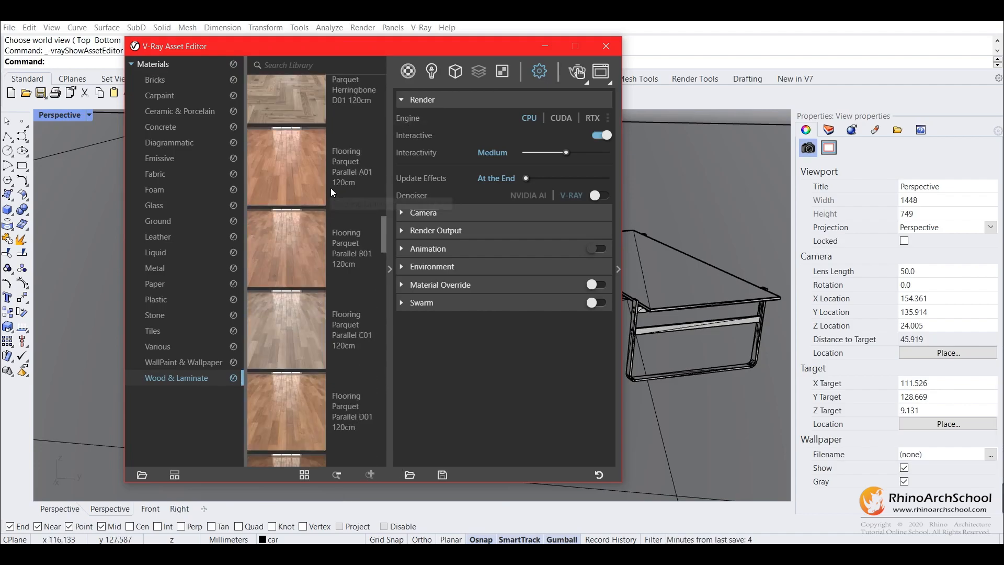
scroll(331, 191, down, 3)
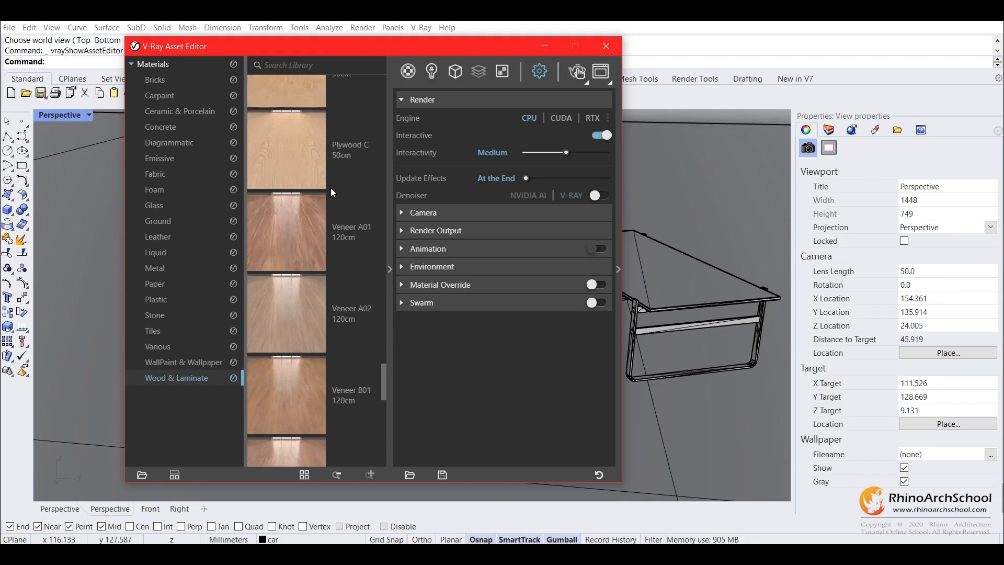
scroll(331, 191, down, 3)
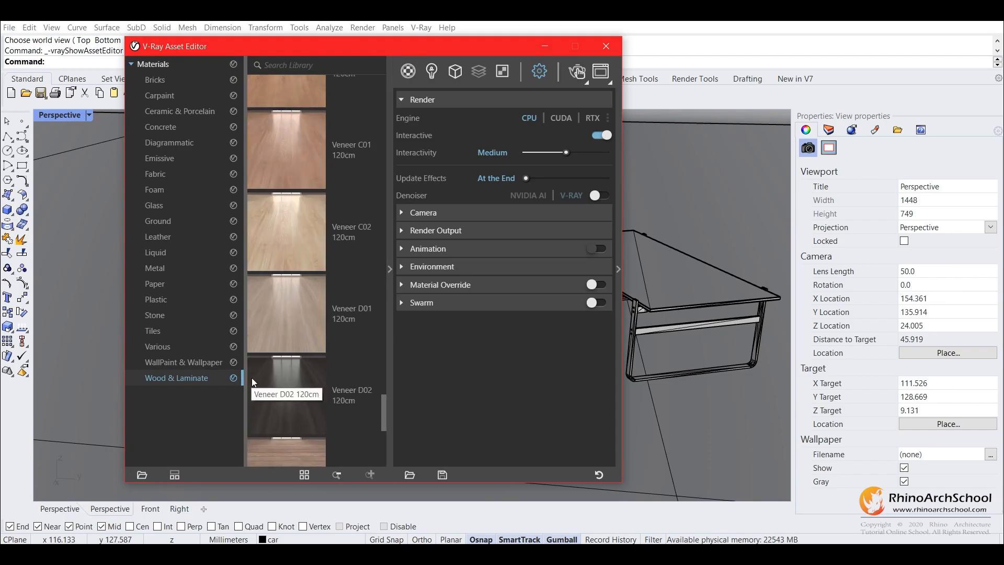
scroll(364, 231, down, 5)
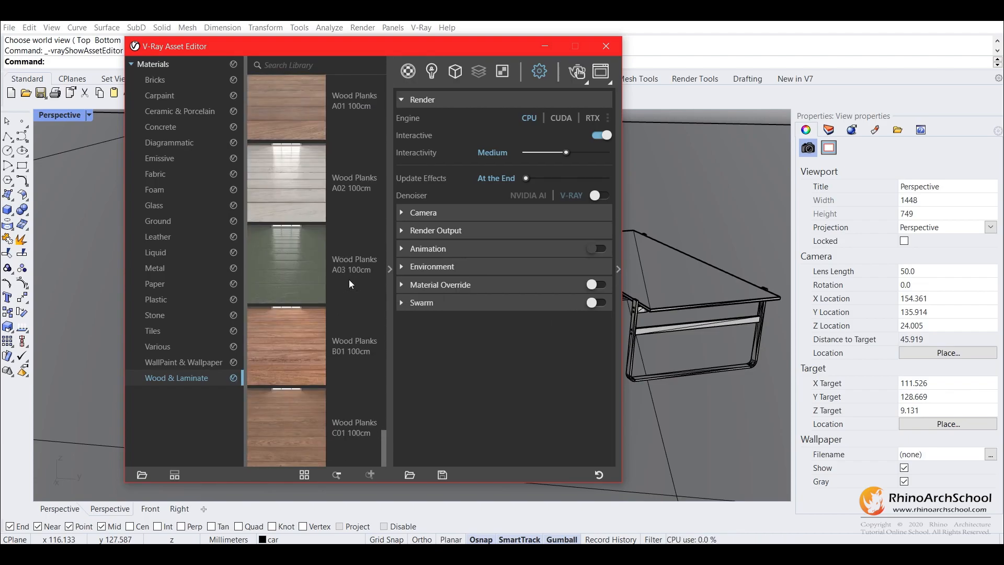
scroll(350, 280, up, 5)
scroll(351, 283, up, 3)
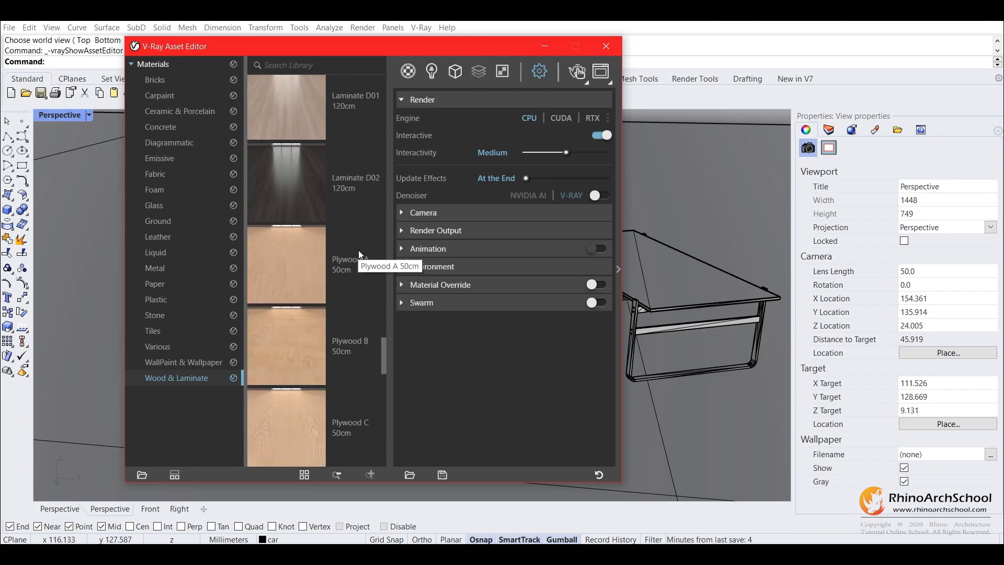
scroll(368, 251, up, 5)
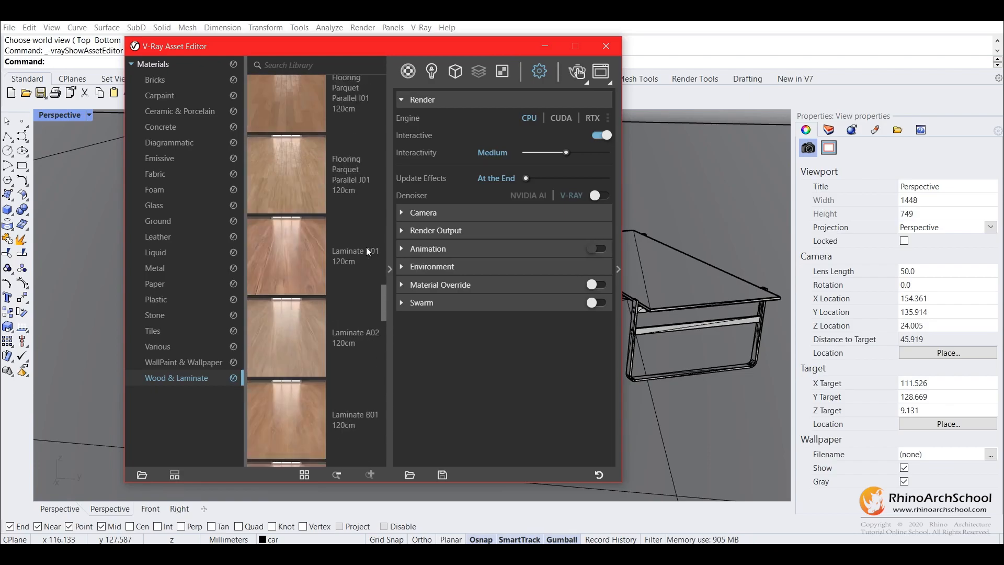
scroll(368, 250, up, 2)
scroll(366, 246, up, 3)
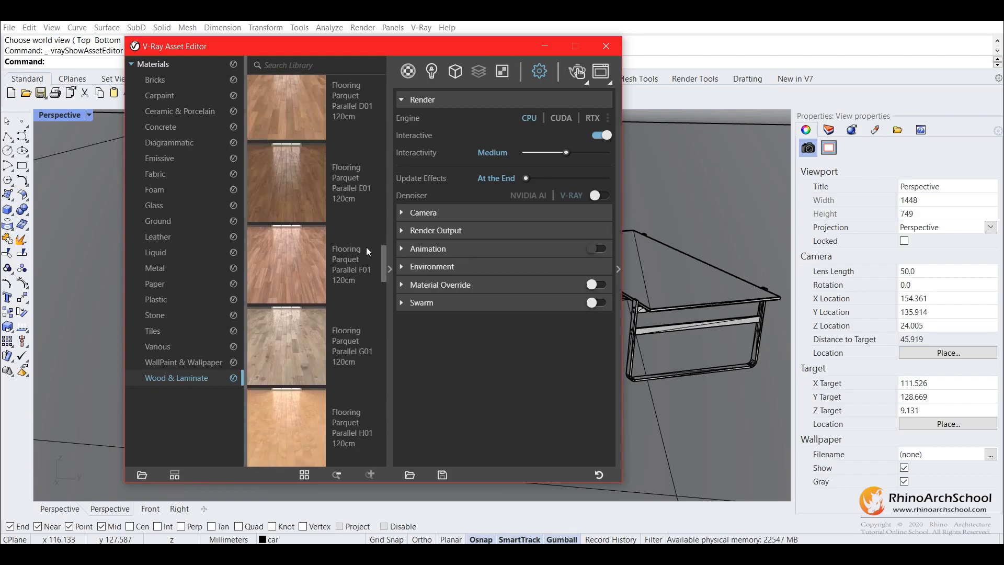
right_click(305, 176)
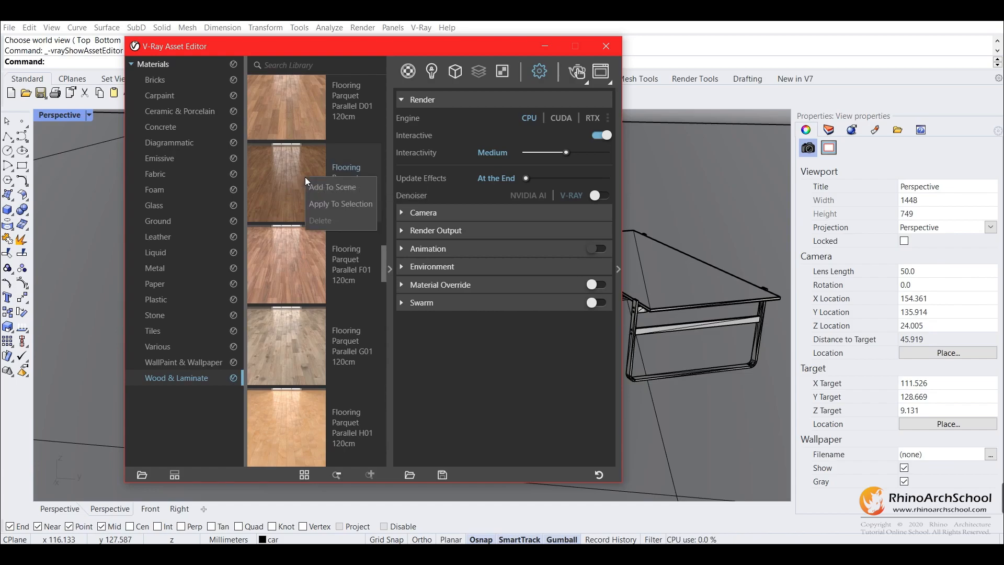
click(334, 188)
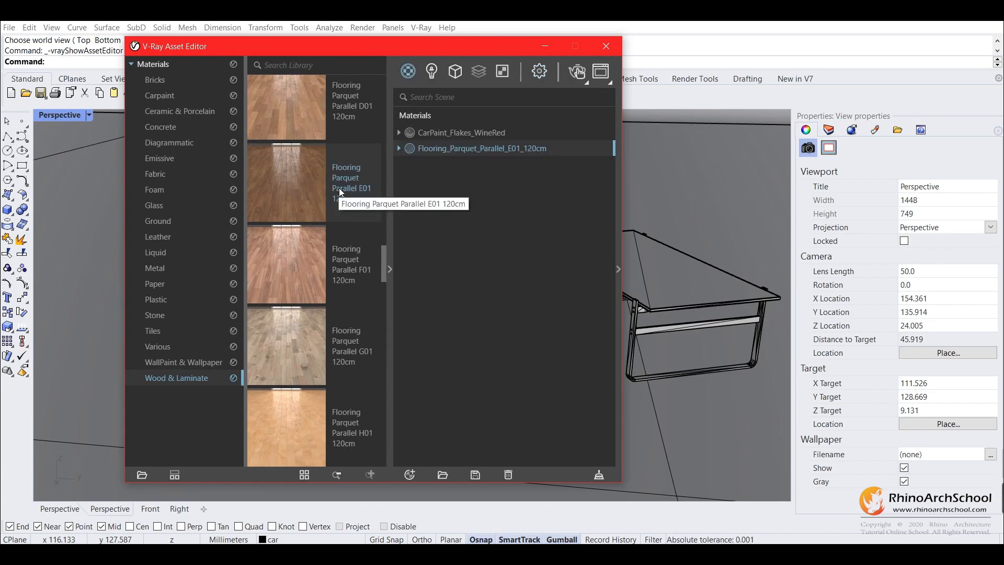
Delete the CarPaint_Flakes_WineRed material from the scene's materials
click(481, 137)
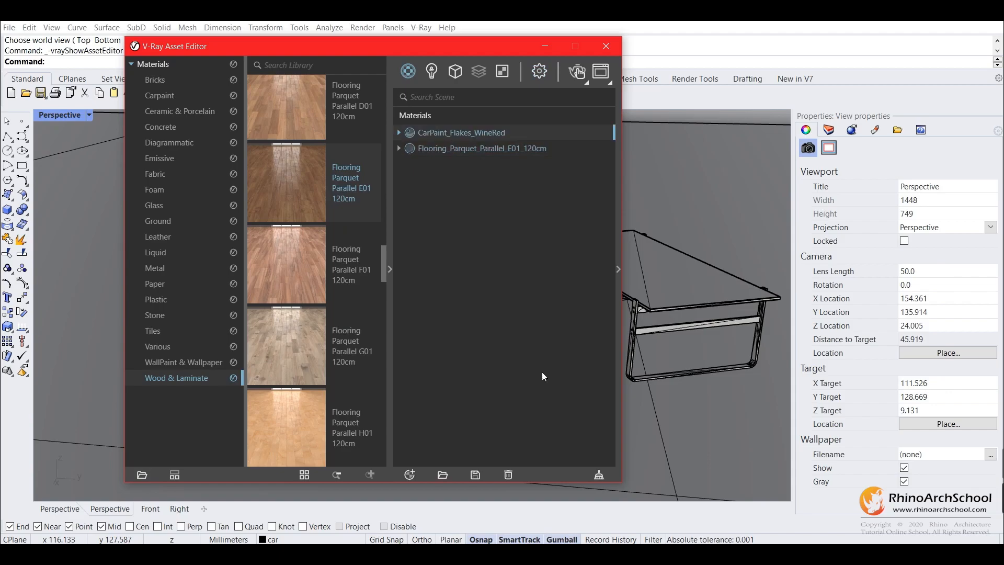
click(508, 474)
click(535, 282)
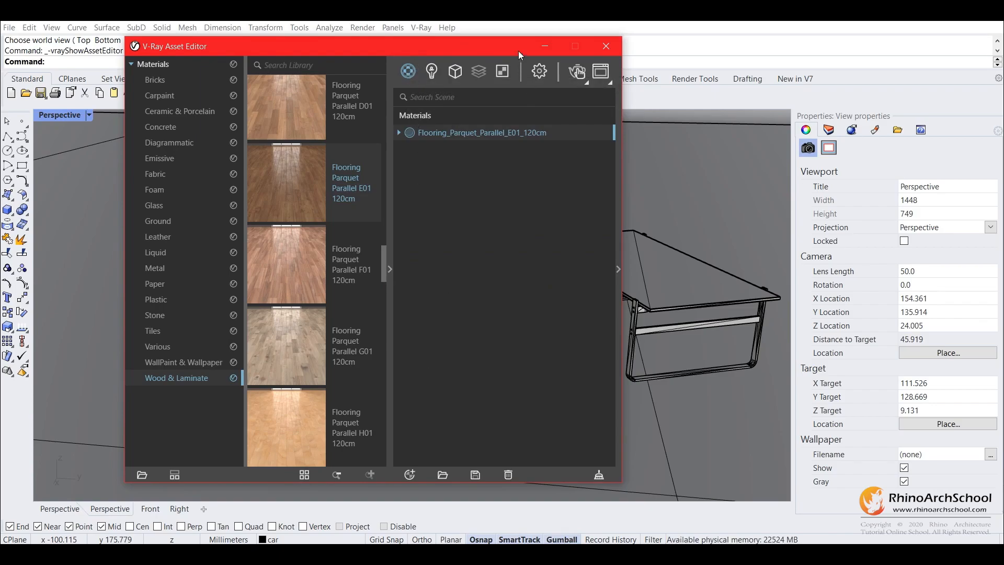
Show the parquet material's settings and examine the bitmap in its diffuse color texture slot
click(618, 269)
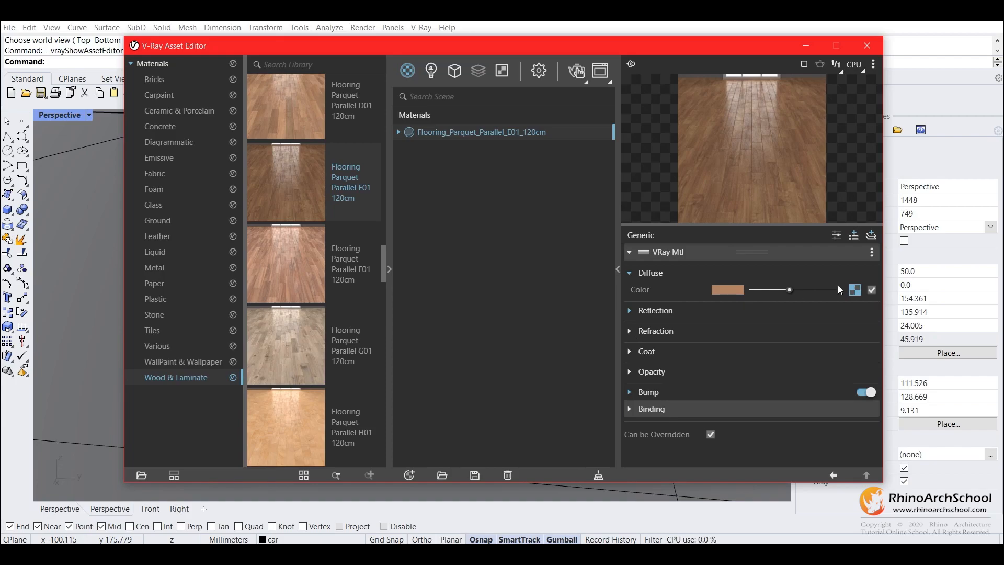
click(855, 290)
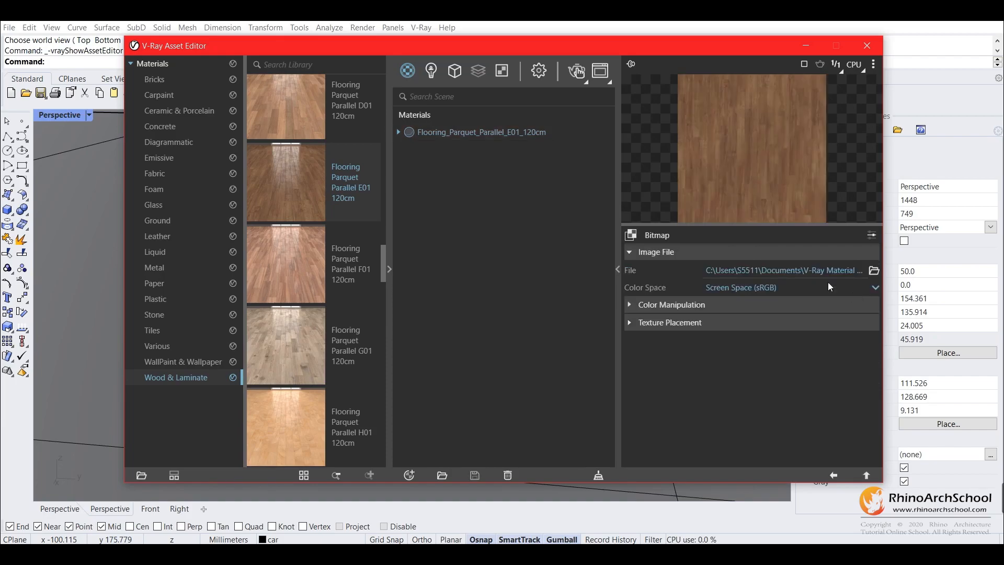
click(834, 475)
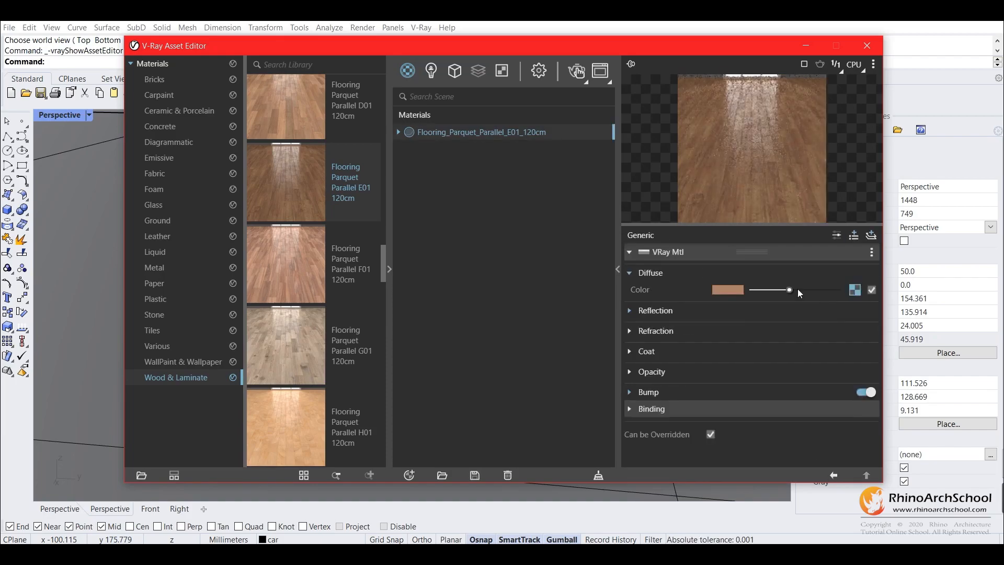
click(859, 292)
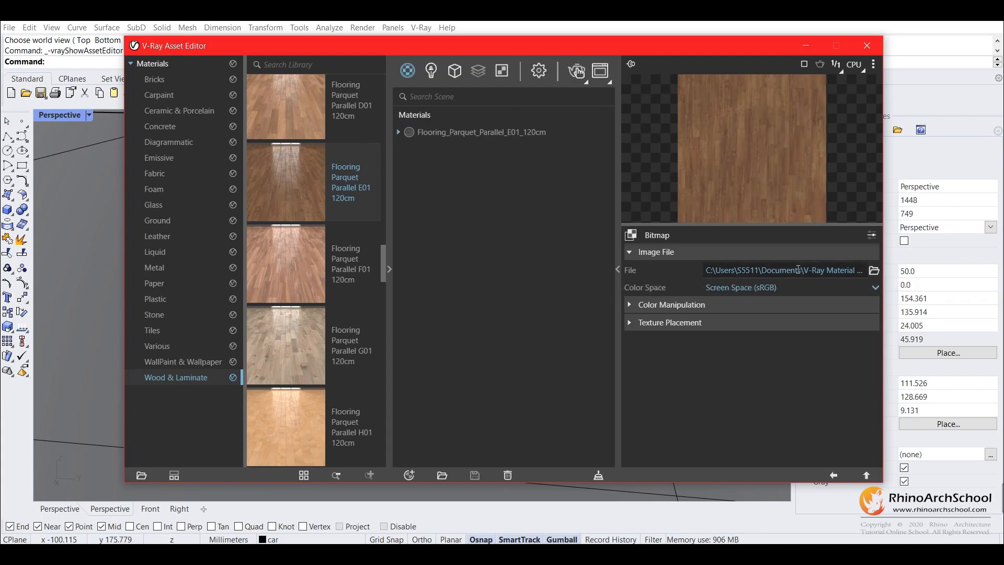
click(831, 475)
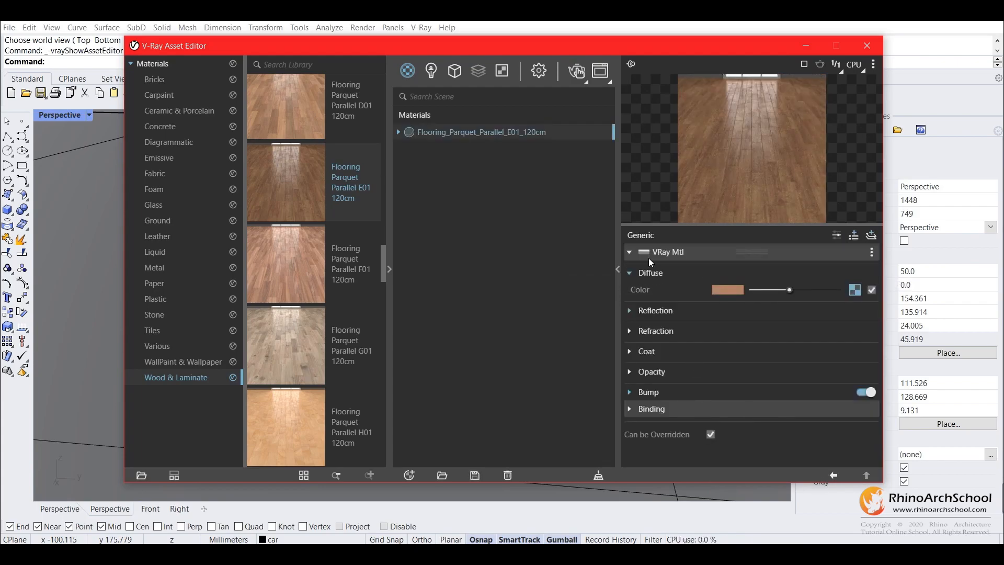
Test the parquet material with a reflection glossiness of 0.15 and set it back to 0.8
click(630, 312)
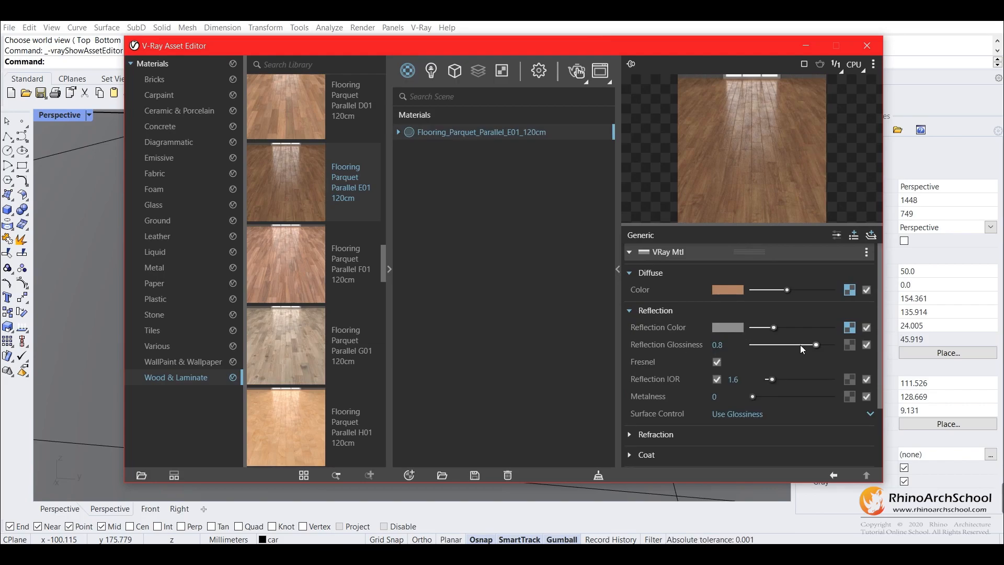
drag(817, 347, 764, 354)
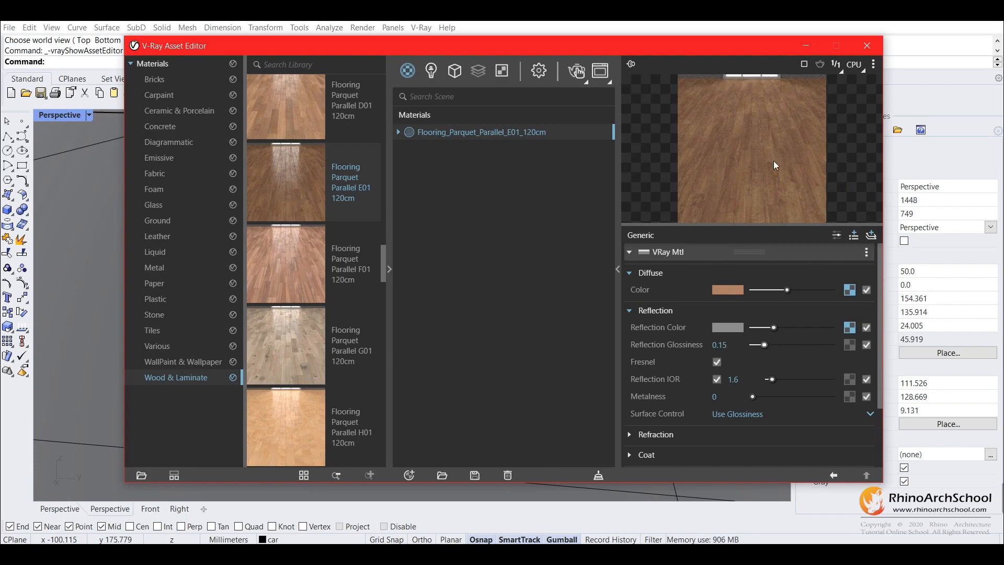
drag(779, 345, 821, 347)
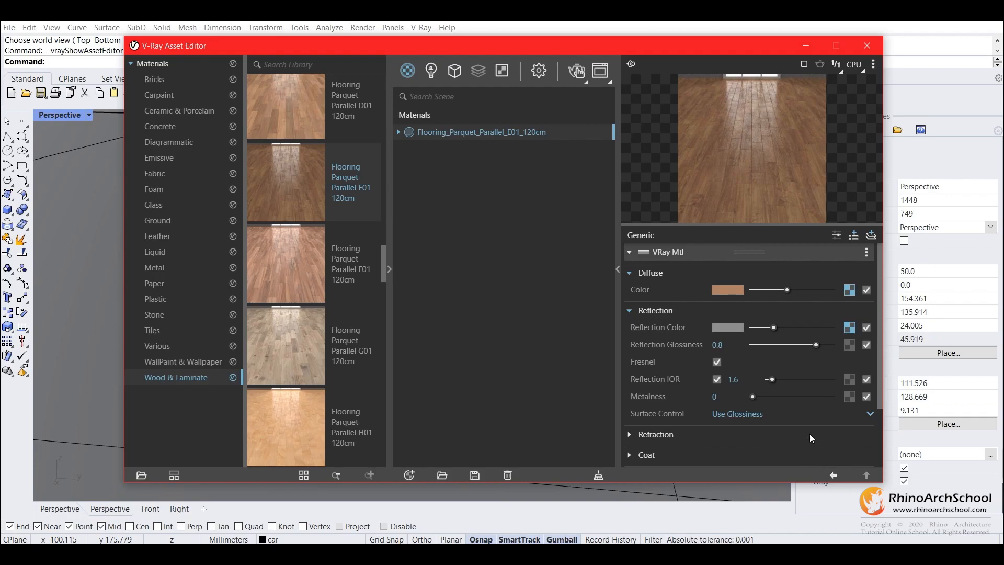
scroll(666, 355, down, 3)
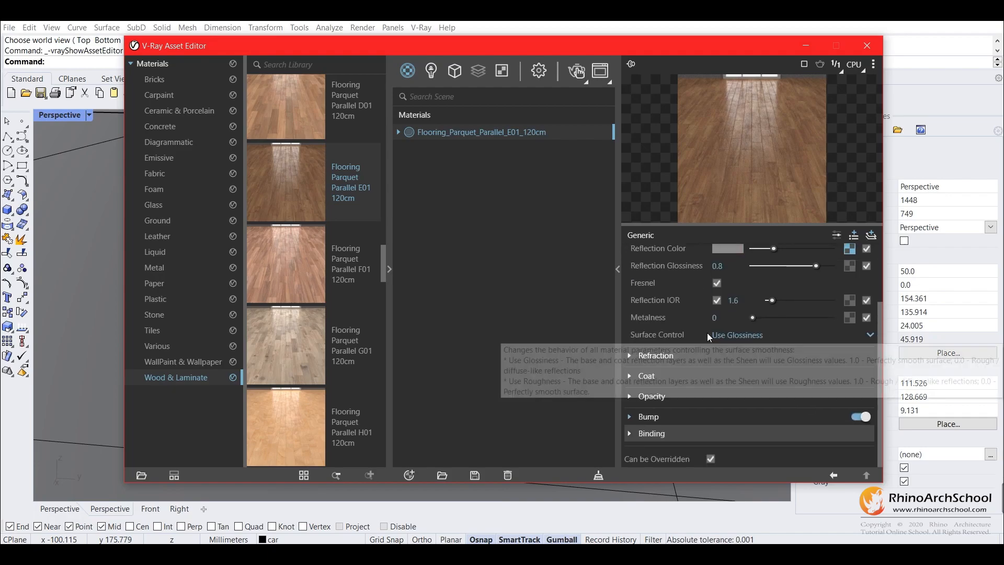
scroll(717, 422, up, 3)
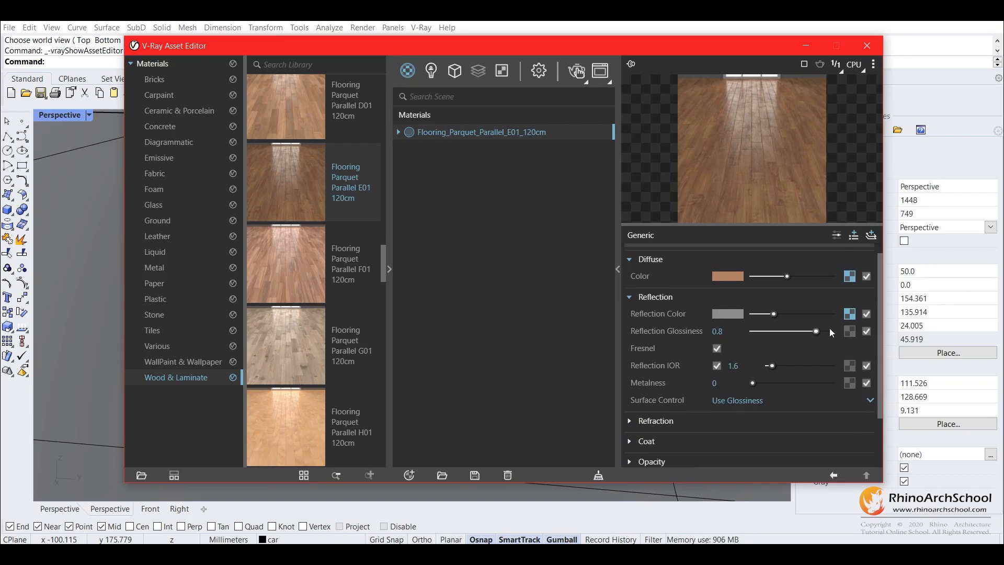
Apply the Flooring_Parquet_Parallel_E01_120cm material to the large box in the Perspective view
click(838, 473)
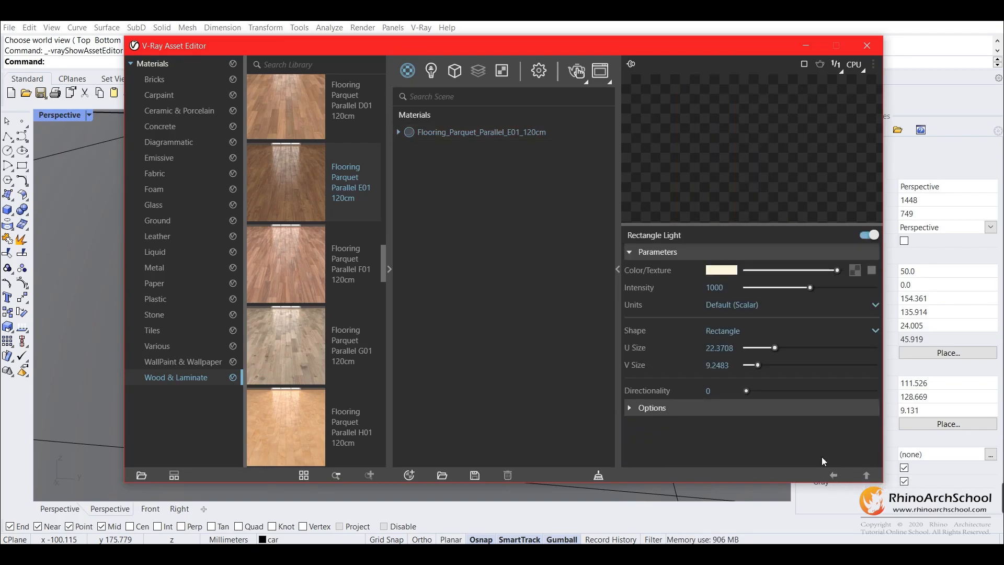
click(479, 136)
drag(488, 49, 530, 364)
click(286, 249)
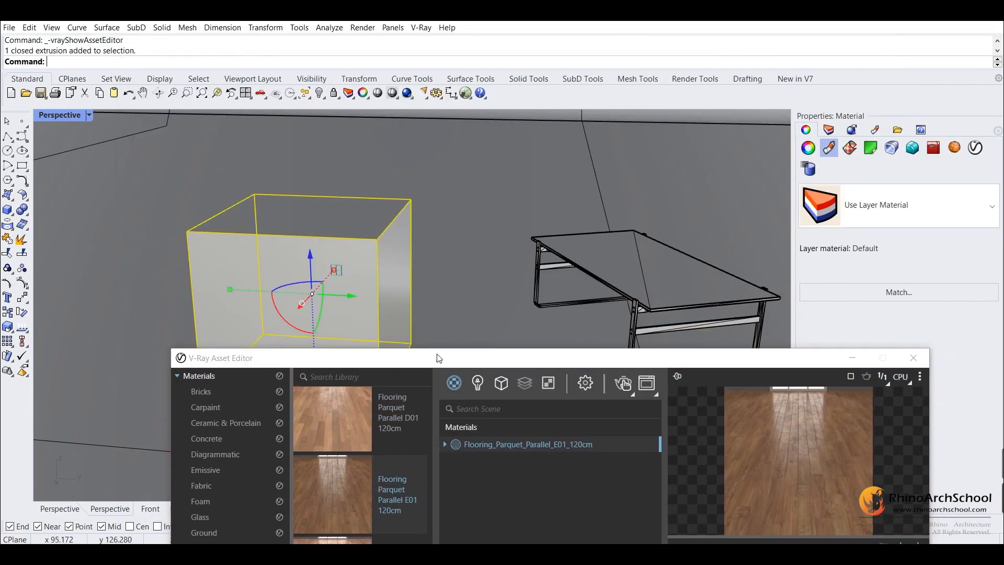
drag(470, 365, 689, 45)
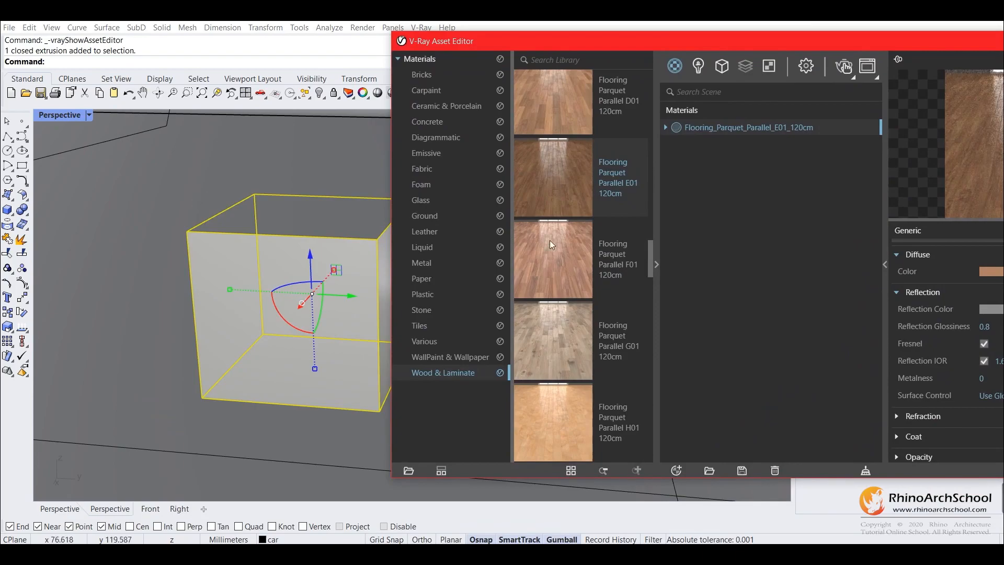
right_click(726, 130)
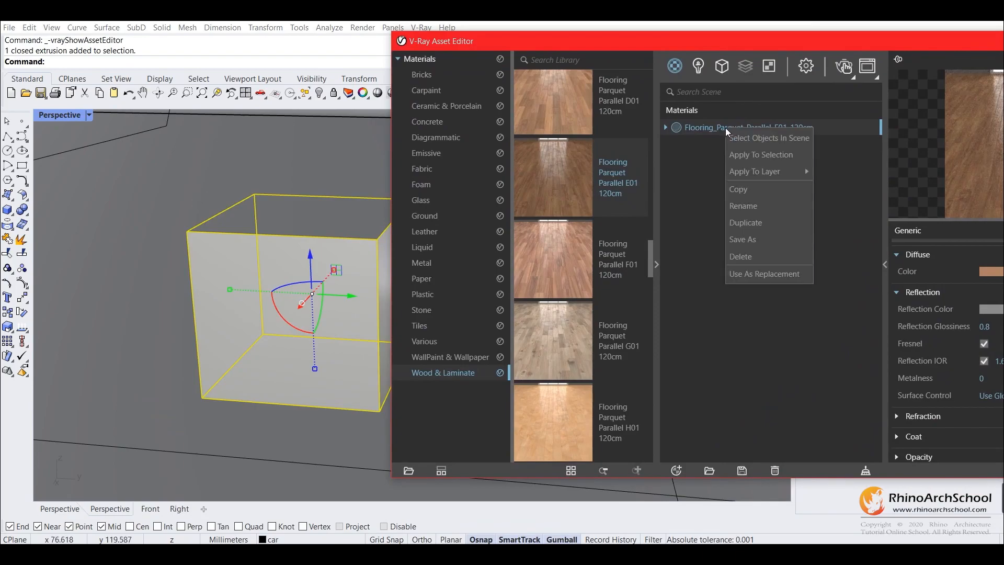
click(755, 155)
Examine the layers the parquet material can be applied to and compare them with the scene's layer list
drag(768, 43, 492, 66)
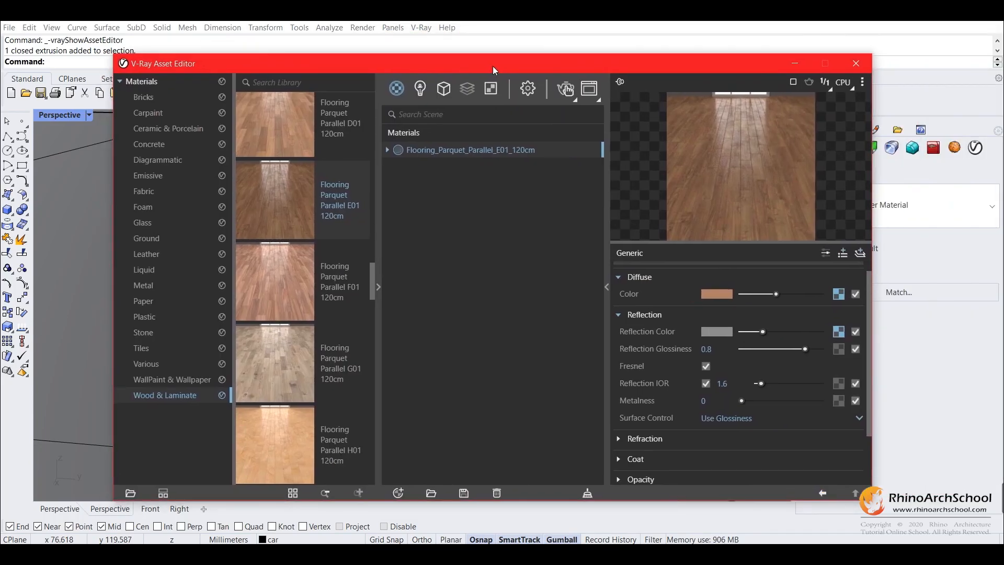
drag(565, 70, 461, 63)
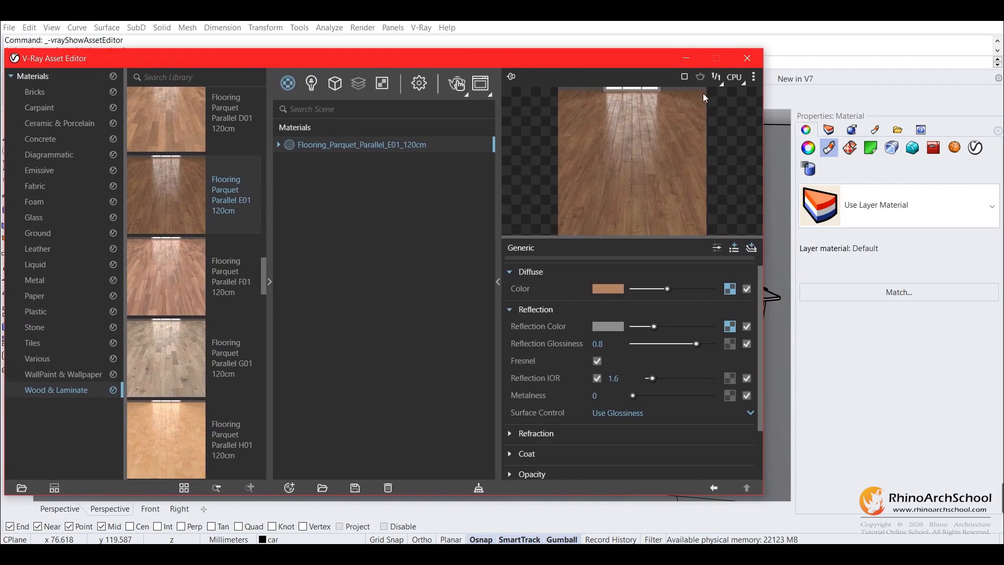
right_click(338, 146)
mouse_move(375, 192)
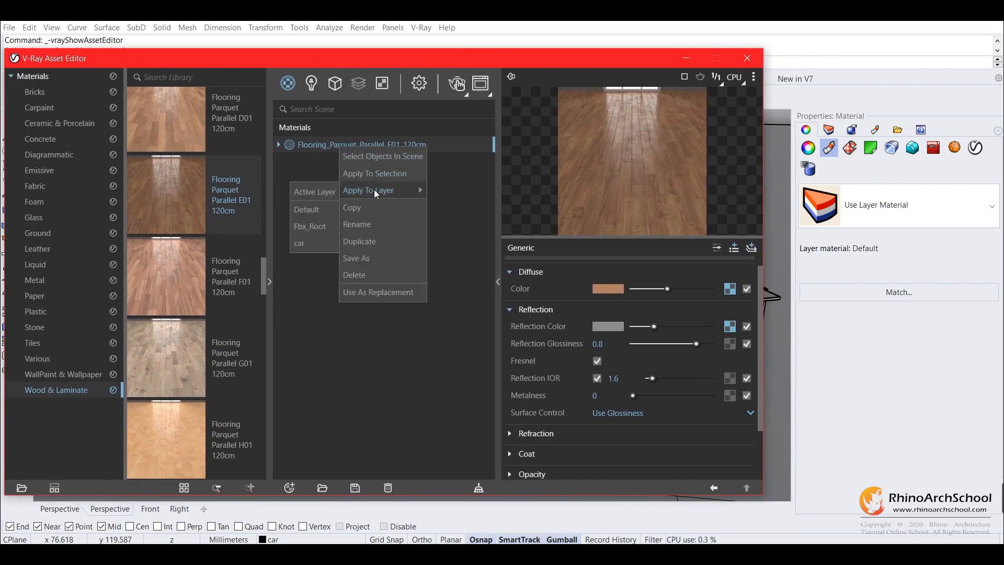
click(828, 130)
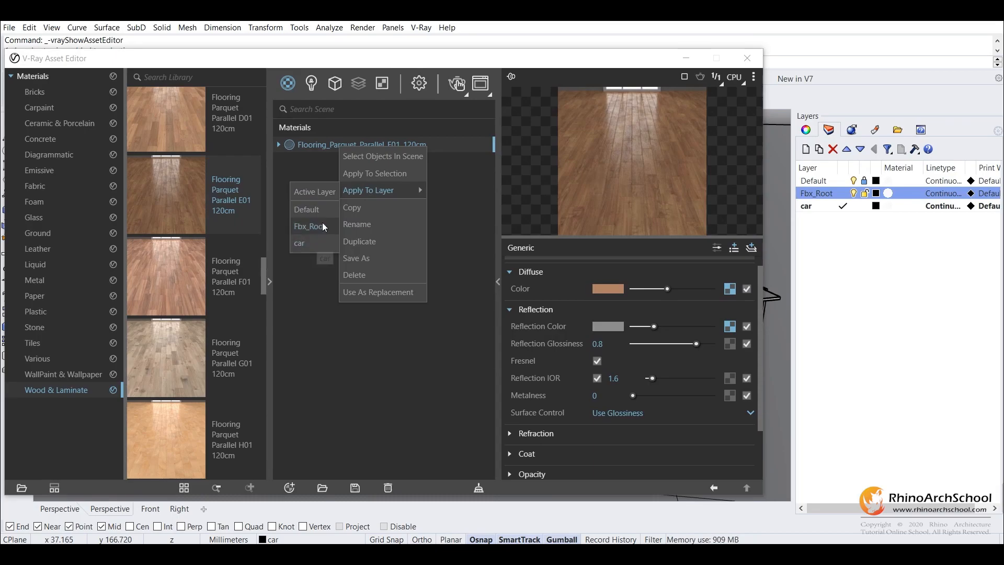
click(473, 198)
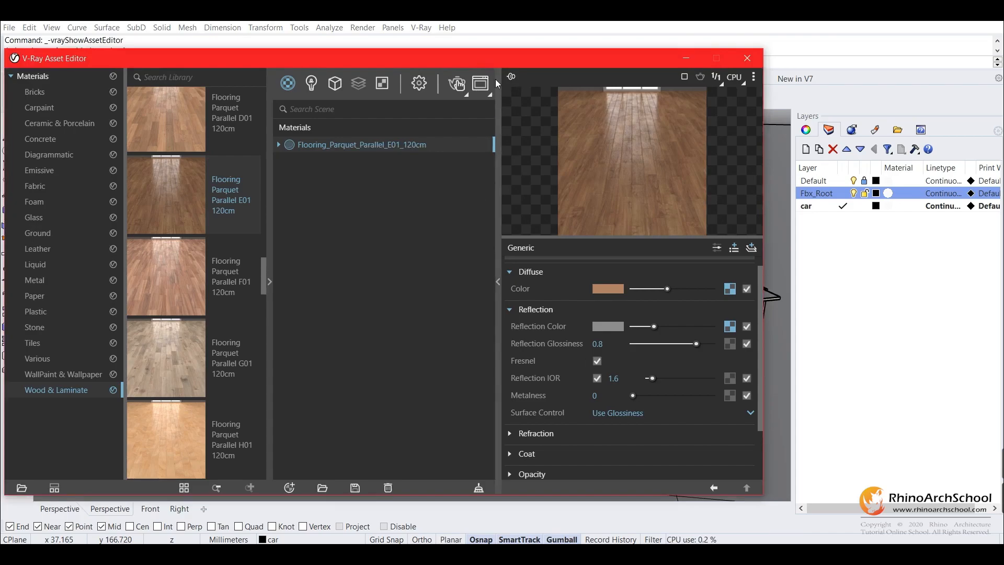
Select the box and check its assigned material in the object properties
drag(481, 59, 528, 296)
click(434, 185)
click(389, 230)
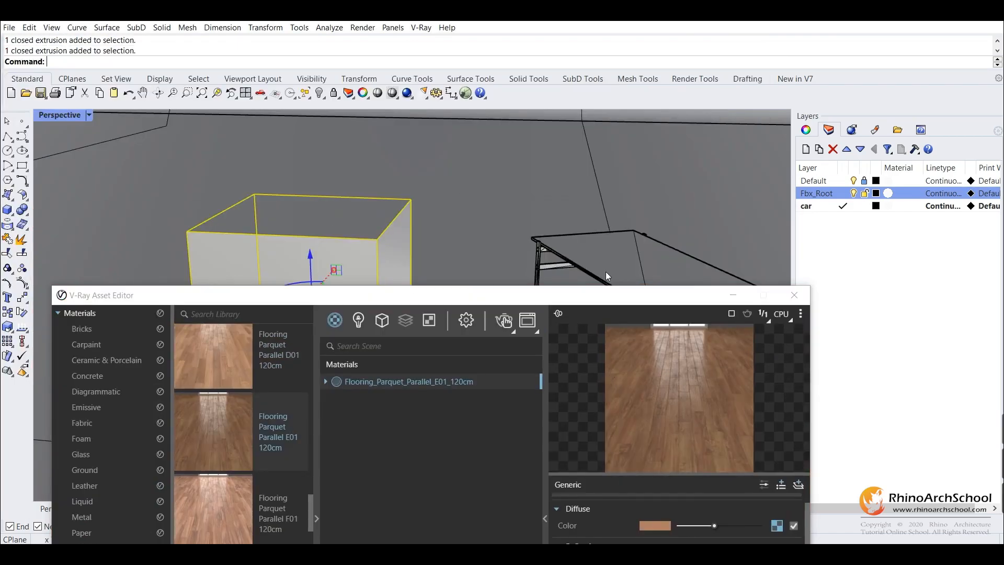
click(807, 131)
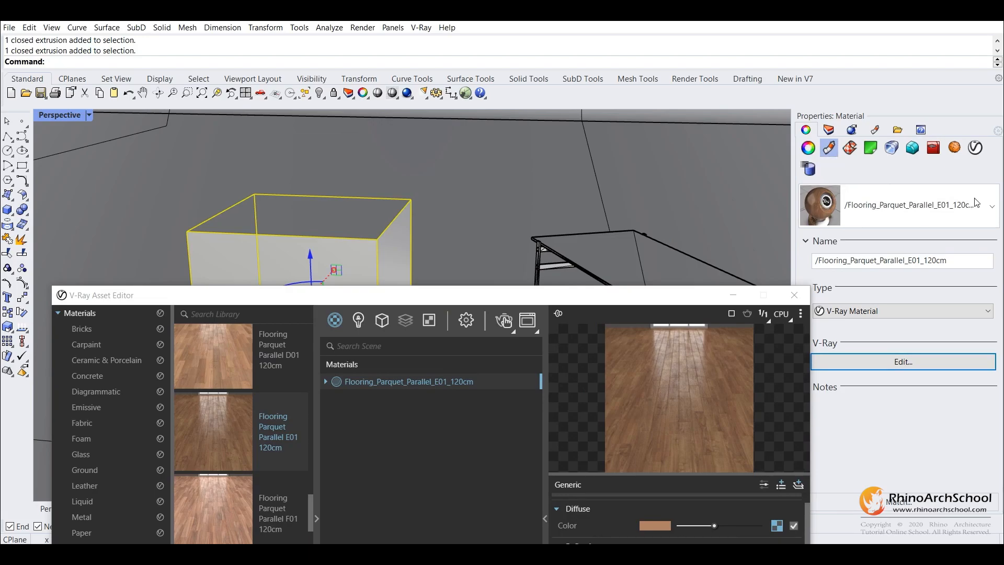
Select the tabletop and examine the list of materials that can be assigned to it in its object properties
right_drag(607, 186, 637, 210)
click(588, 191)
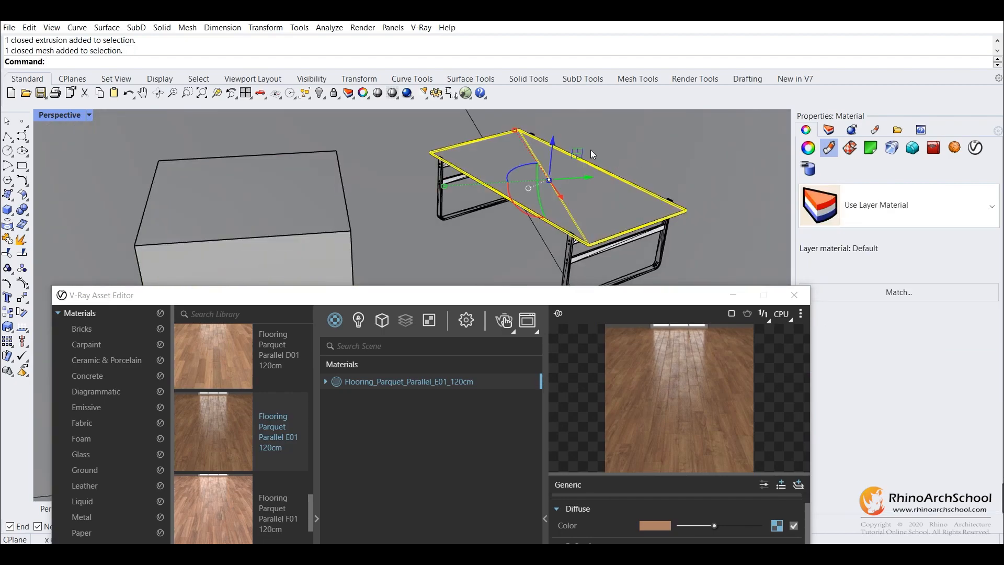
click(897, 210)
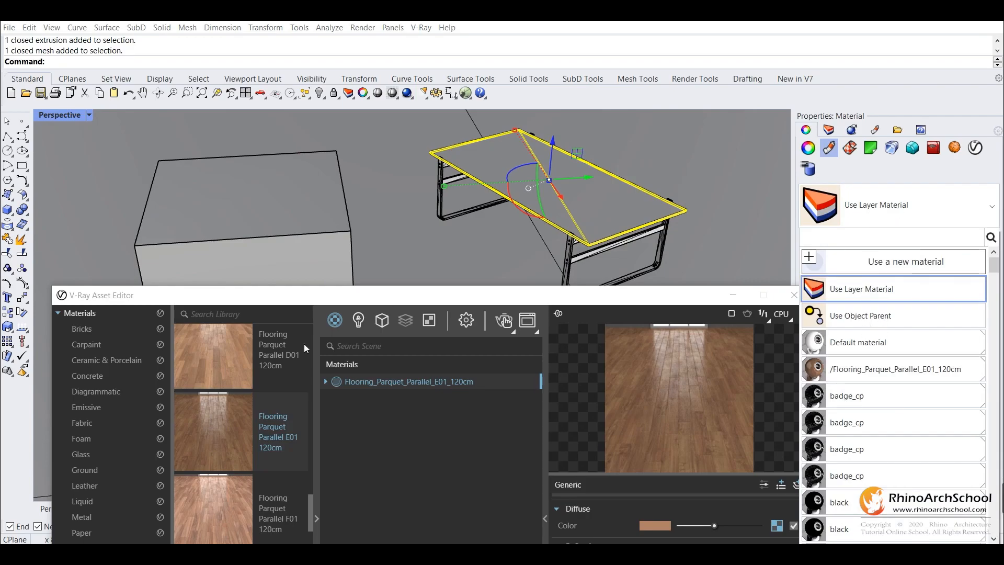
drag(324, 301, 343, 155)
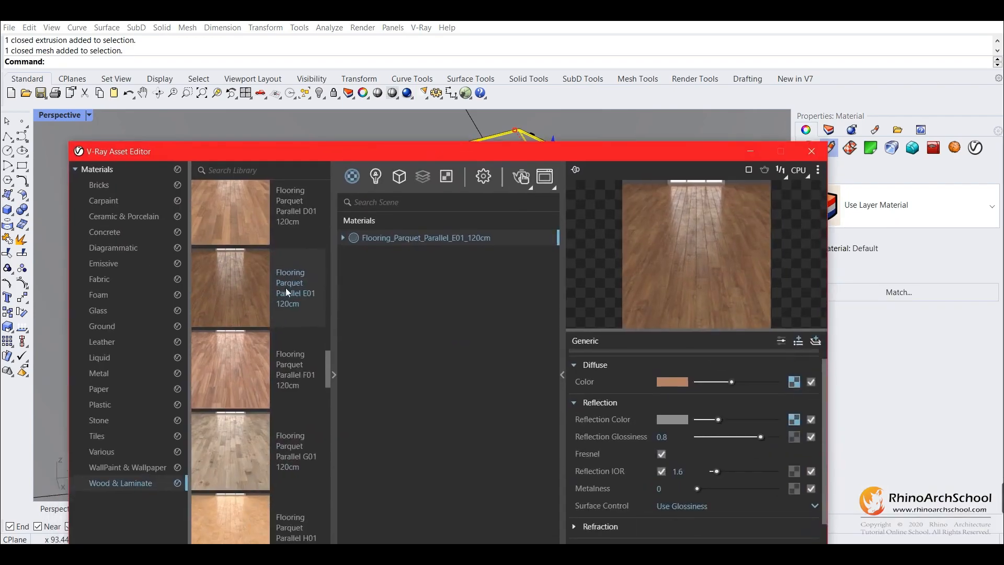
drag(560, 153, 646, 208)
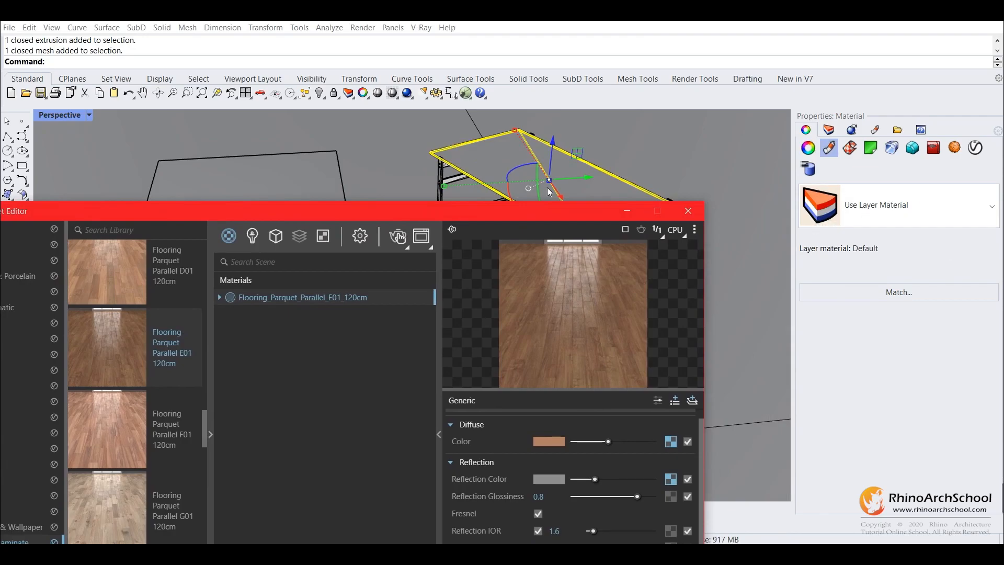
Start an interactive V-Ray render of the parquet box and keep the render visible beside the material's settings
drag(544, 218, 610, 329)
click(314, 228)
right_drag(314, 227, 472, 286)
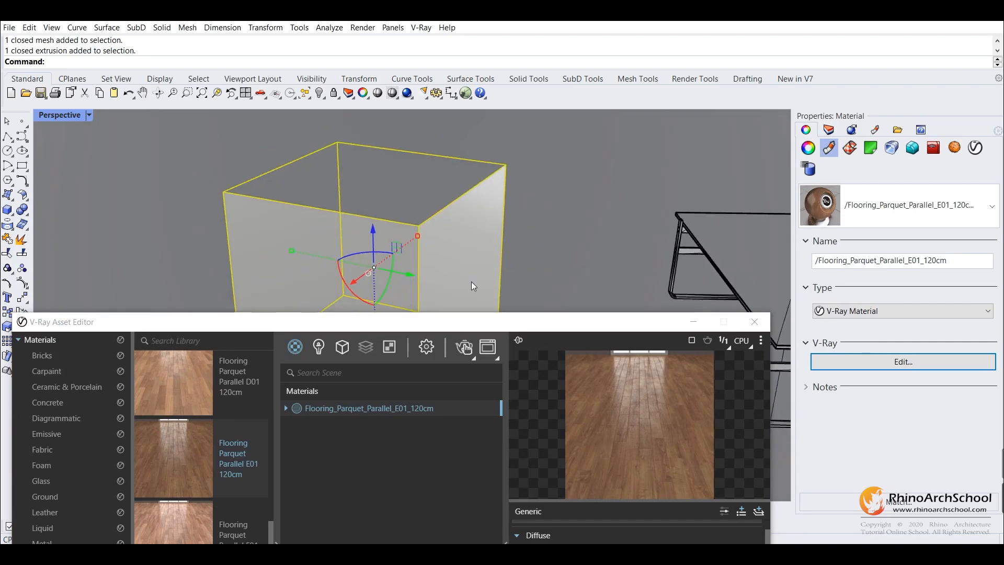
drag(460, 329, 475, 191)
click(477, 209)
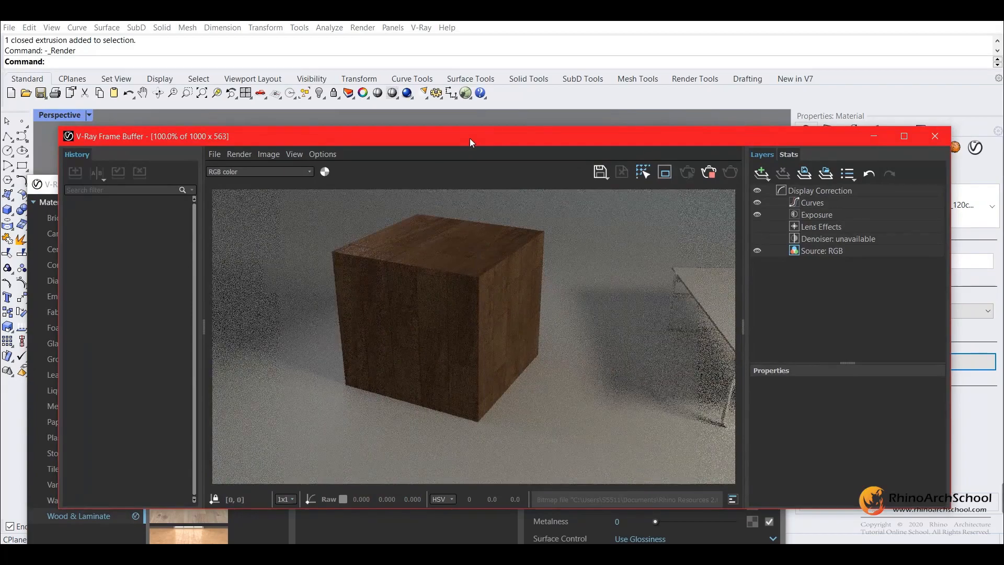
drag(443, 141, 712, 61)
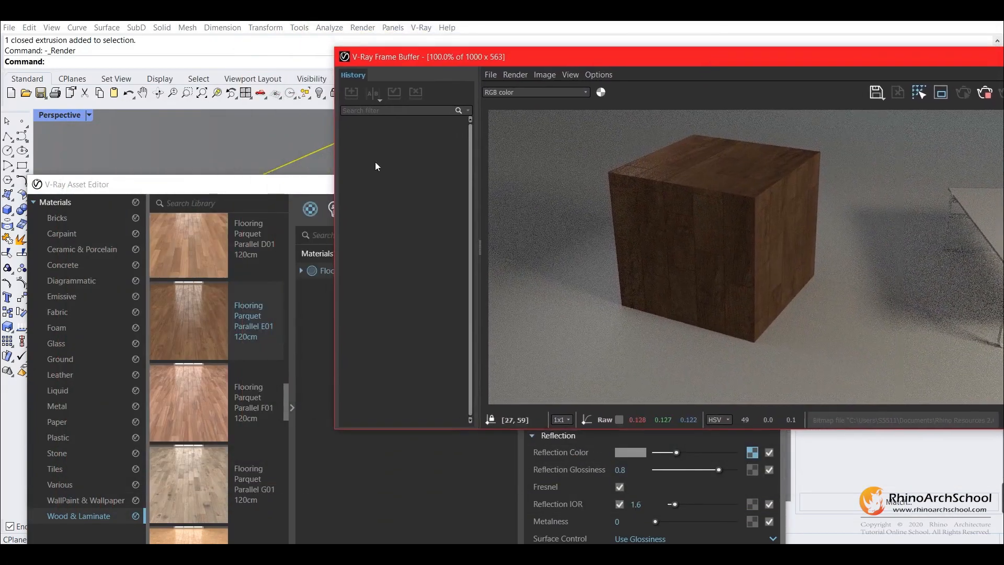
click(321, 190)
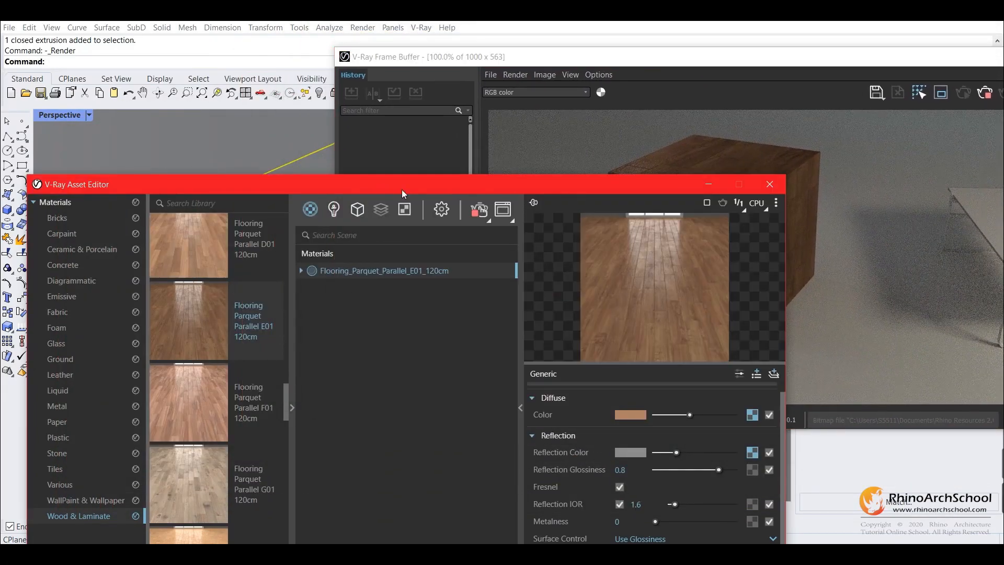
drag(500, 189, 110, 163)
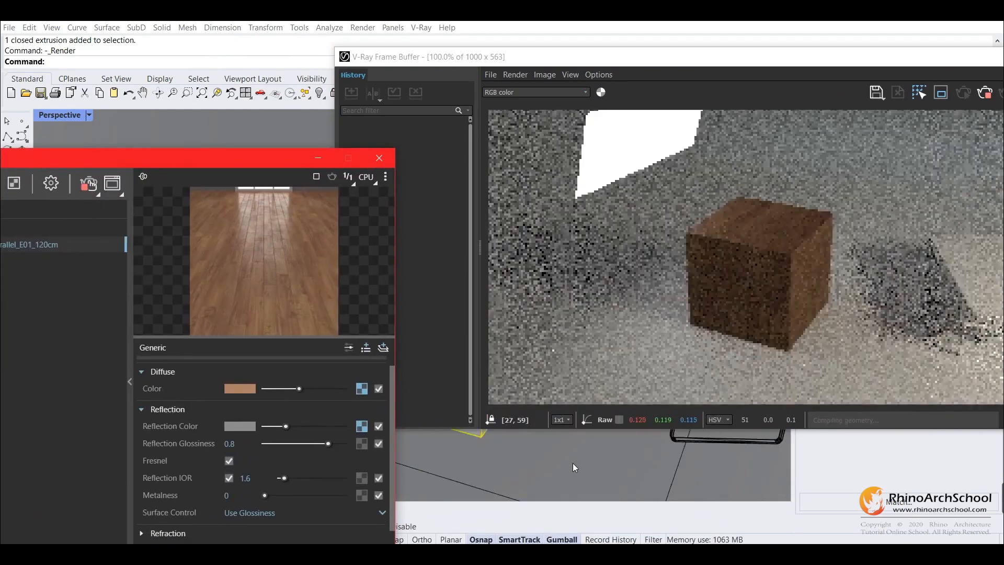
click(575, 465)
right_drag(585, 478, 717, 480)
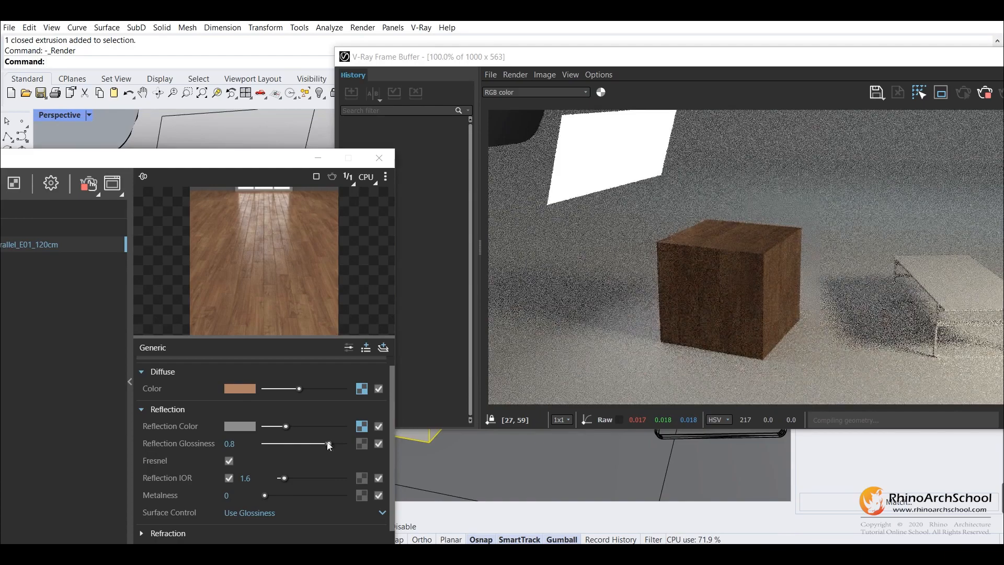
Test the parquet material with a reflection glossiness of 1 and inspect the reflections on the rendered box's upper face
drag(328, 443, 360, 443)
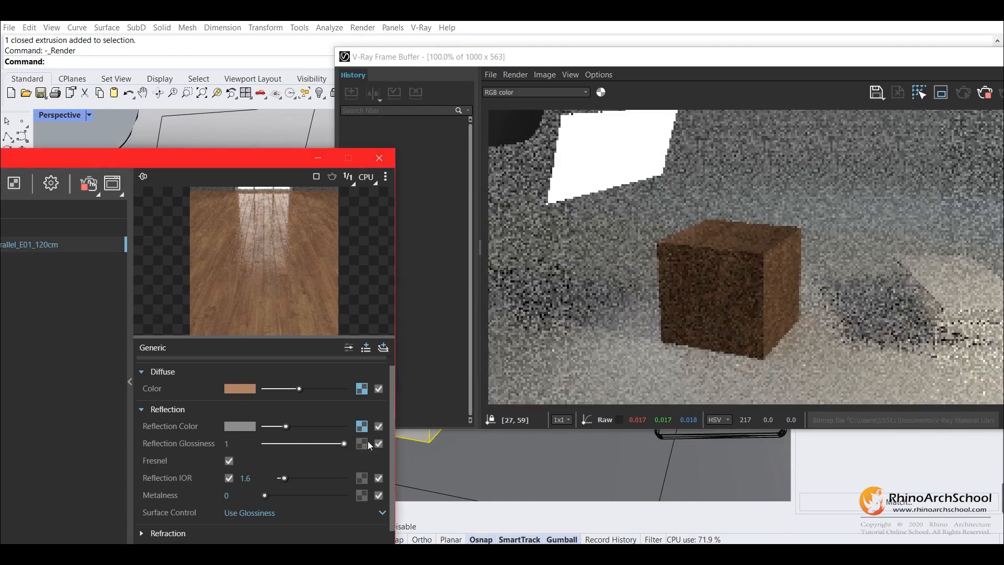
mouse_move(688, 472)
right_down()
mouse_move(677, 480)
mouse_move(687, 461)
mouse_move(683, 475)
right_up()
drag(648, 62, 869, 107)
mouse_move(509, 212)
right_down()
mouse_move(556, 217)
mouse_move(509, 211)
right_up()
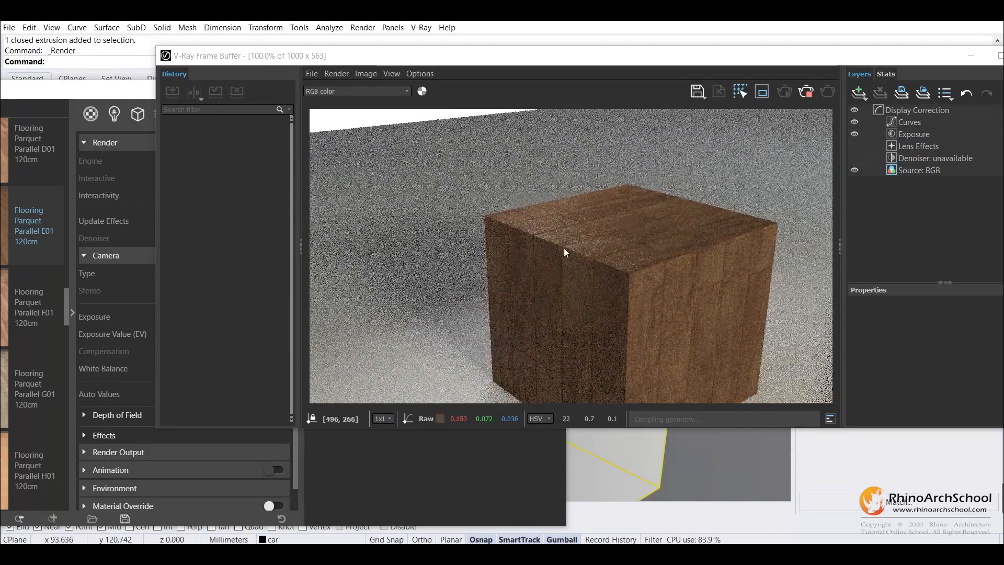
scroll(619, 206, up, 3)
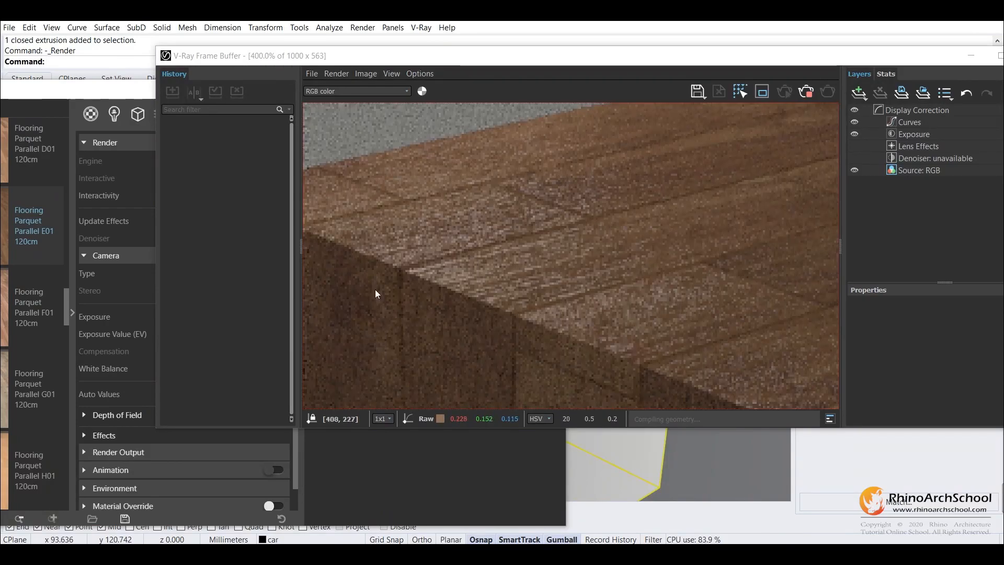
scroll(634, 256, down, 3)
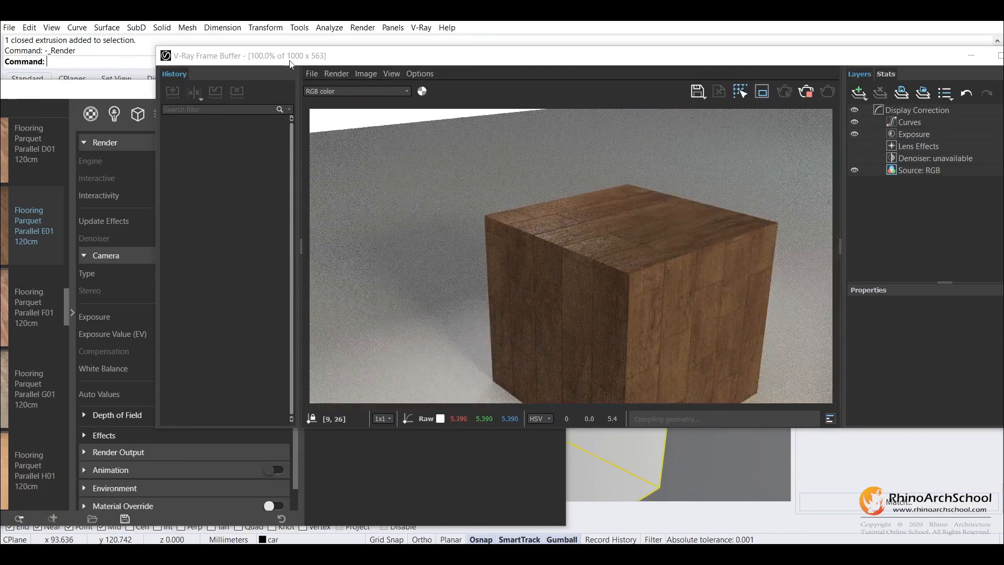
Test the parquet material with a reflection glossiness of 0 and view the box in the interactive render
drag(290, 58, 518, 72)
drag(165, 91, 341, 66)
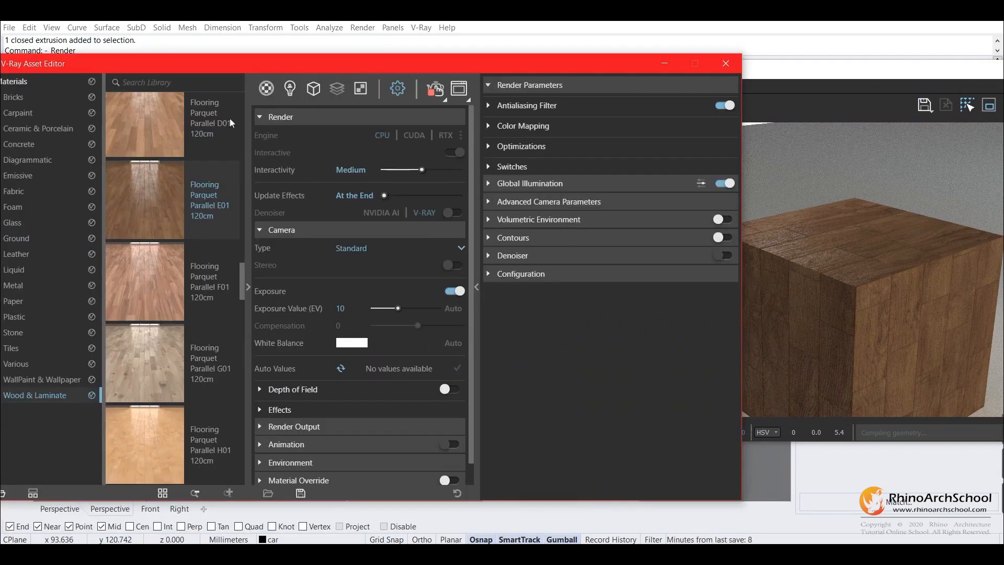
click(266, 88)
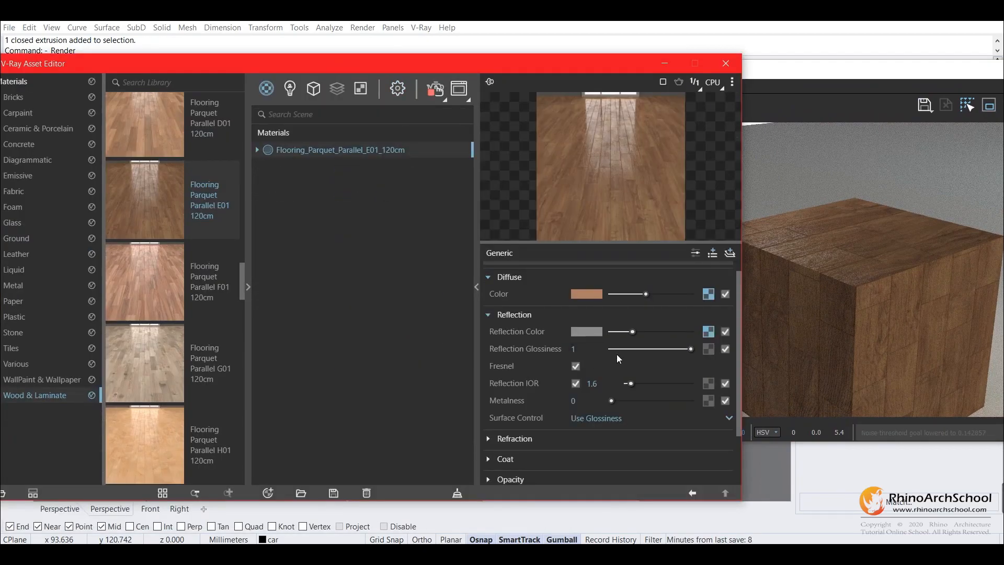
drag(691, 348, 611, 348)
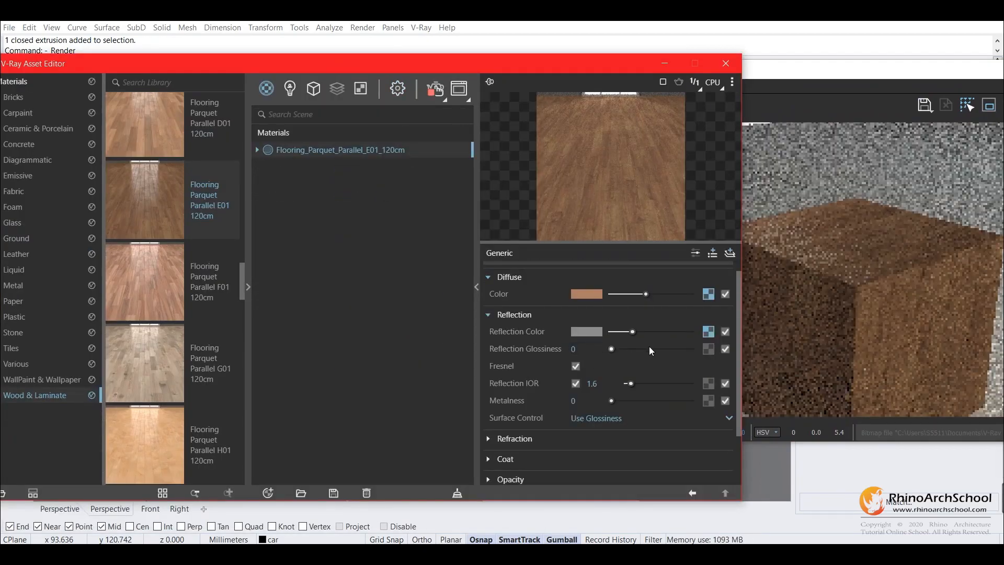
click(824, 68)
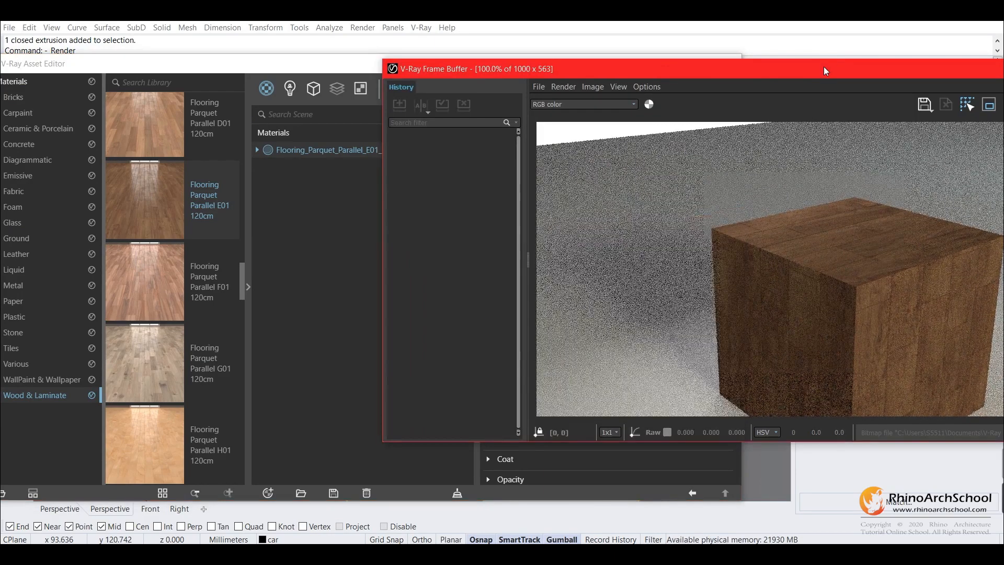
Stop and close the interactive render, and set the parquet material's reflection glossiness back to 0.8
drag(890, 75, 717, 75)
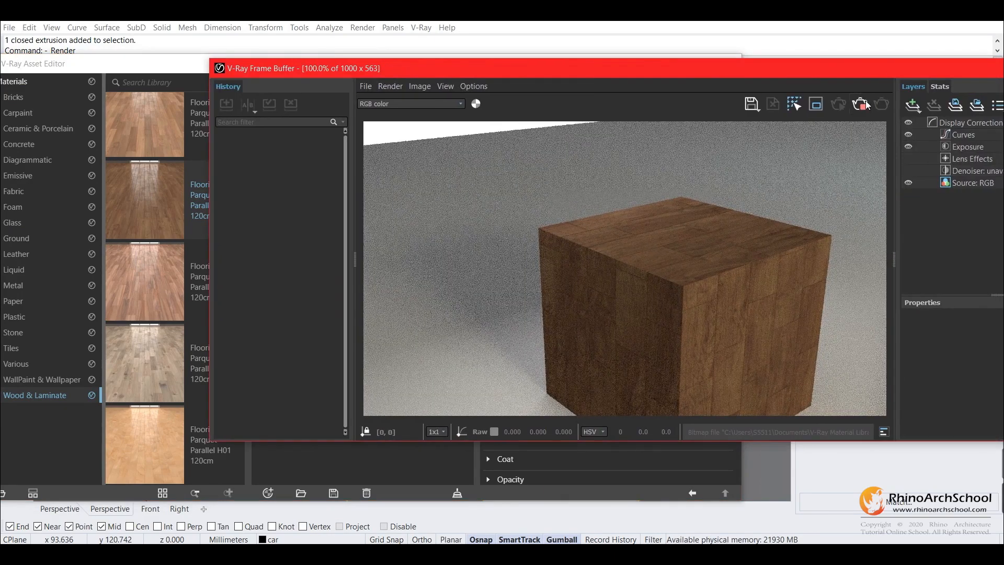
drag(856, 77, 638, 72)
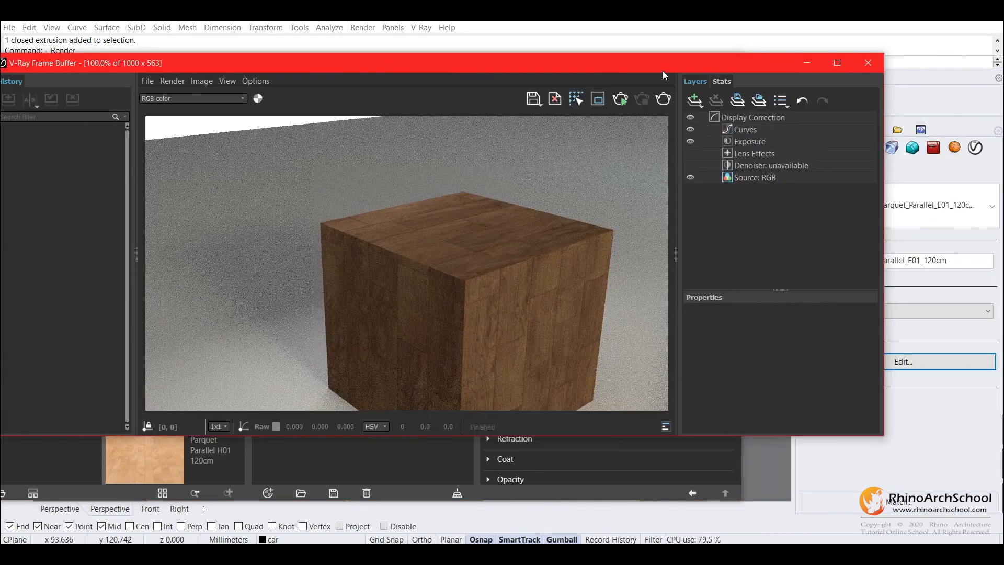
click(868, 66)
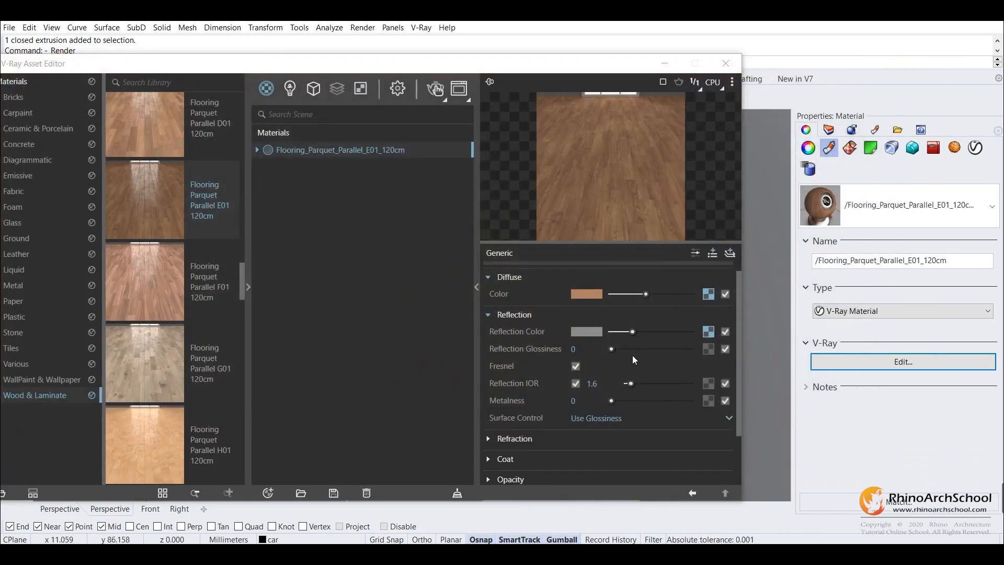
drag(627, 349, 645, 352)
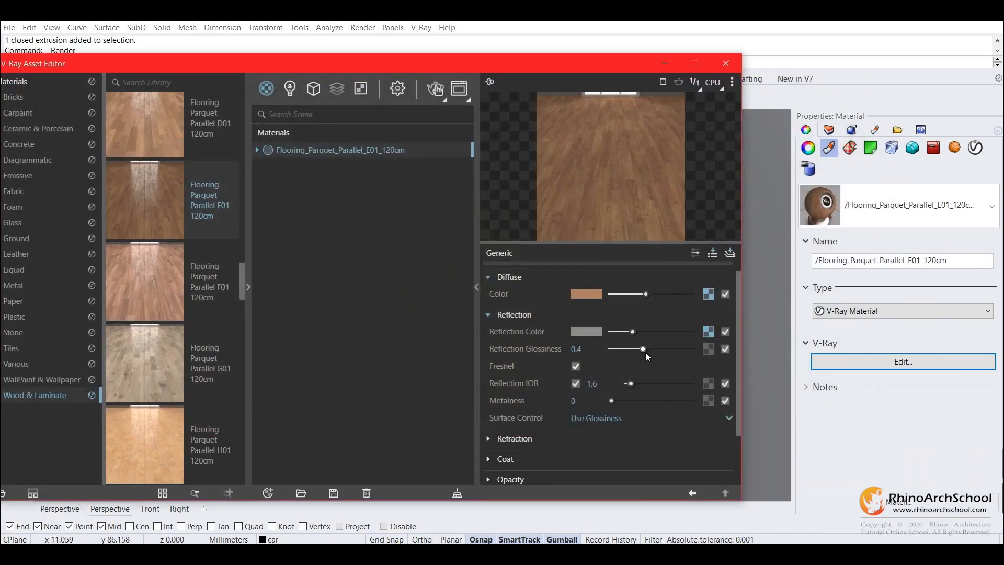
click(725, 66)
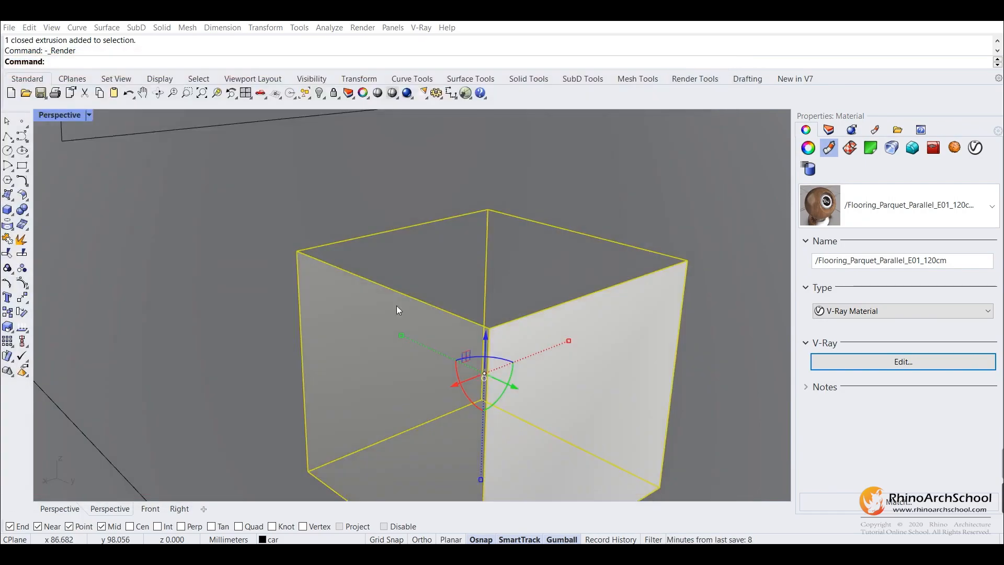
Select the metal frame of the glass-topped table and open the V-Ray Asset Editor
scroll(395, 307, down, 10)
click(479, 286)
right_drag(480, 288, 538, 327)
scroll(563, 309, up, 10)
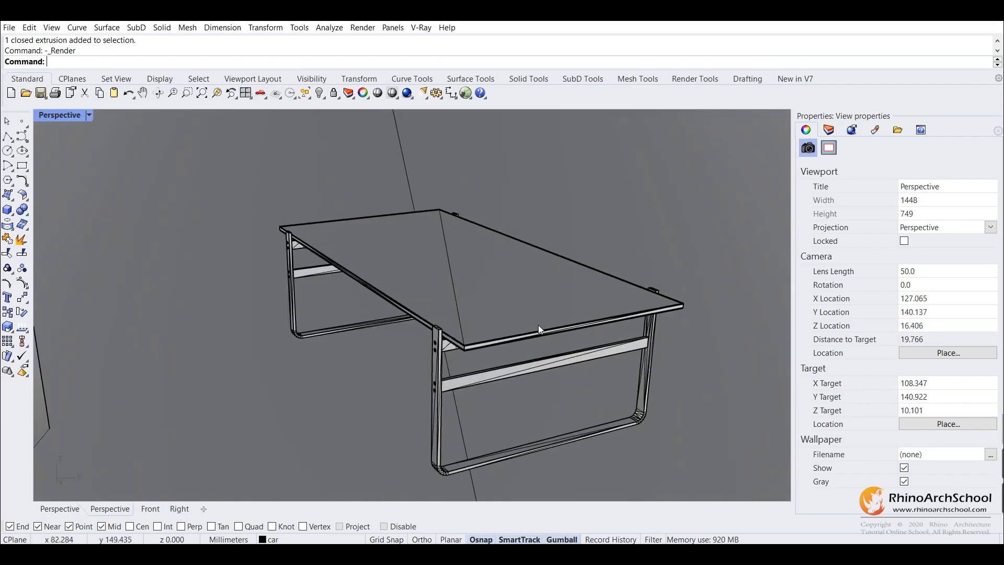
click(431, 371)
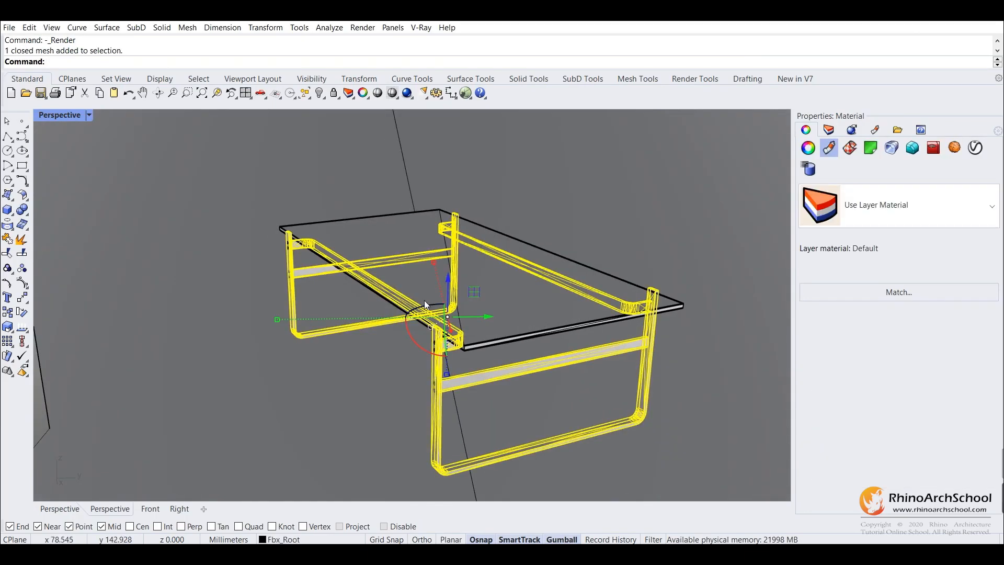
click(421, 27)
click(425, 42)
drag(407, 73, 477, 60)
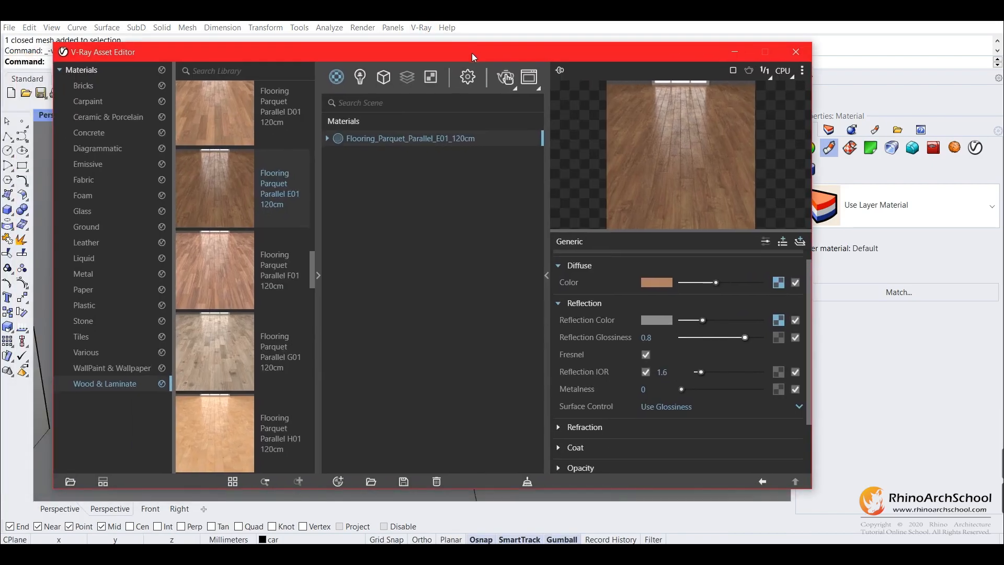
Browse the Metal category of the material library and add Aluminum Blurry to the scene materials
click(85, 272)
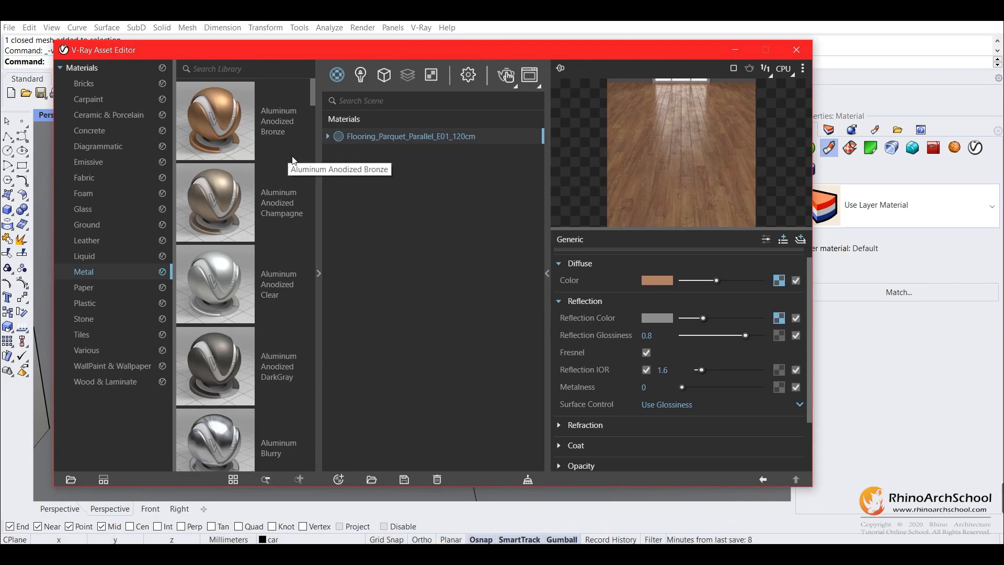
scroll(288, 162, down, 5)
scroll(293, 257, up, 5)
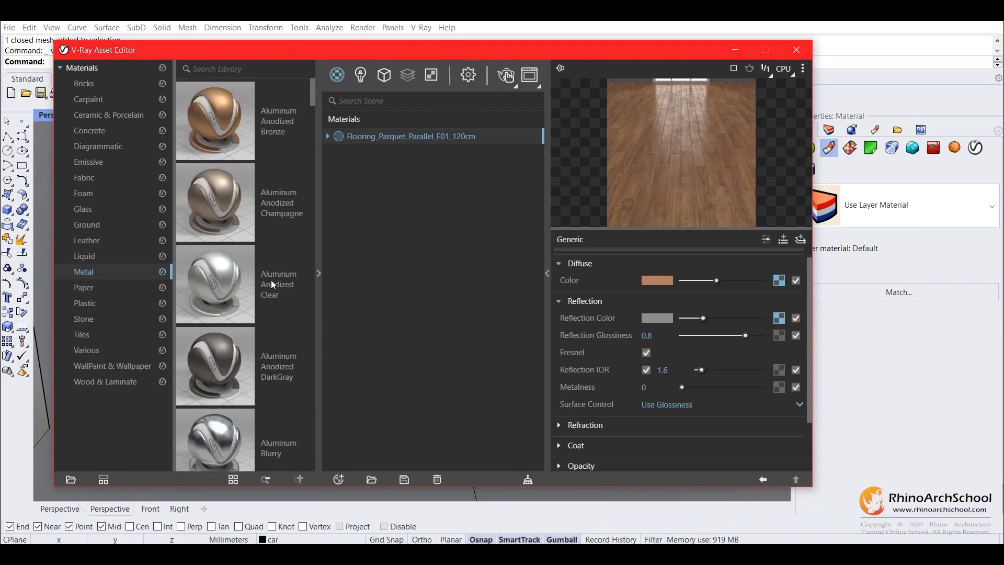
scroll(271, 282, down, 2)
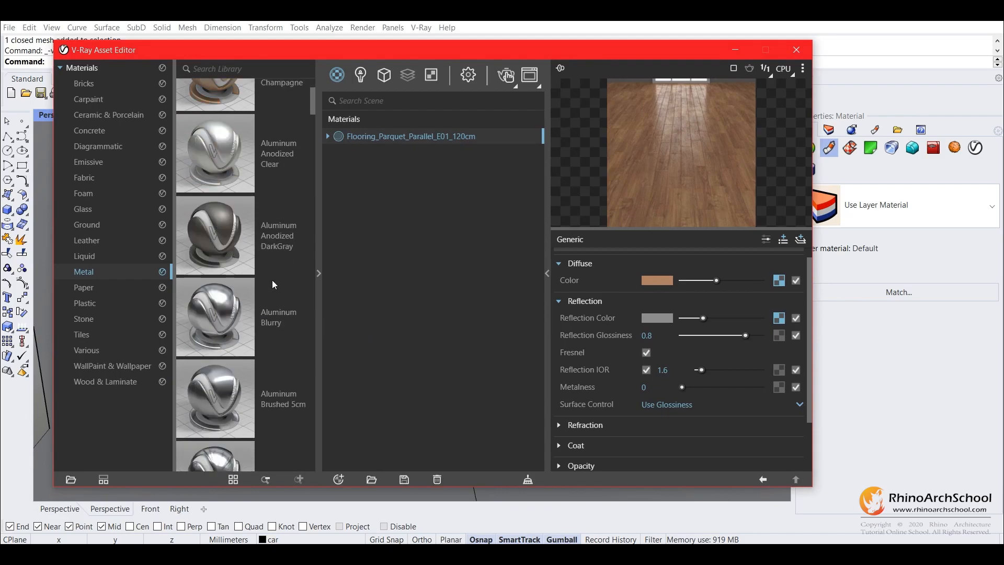
right_click(269, 320)
click(280, 328)
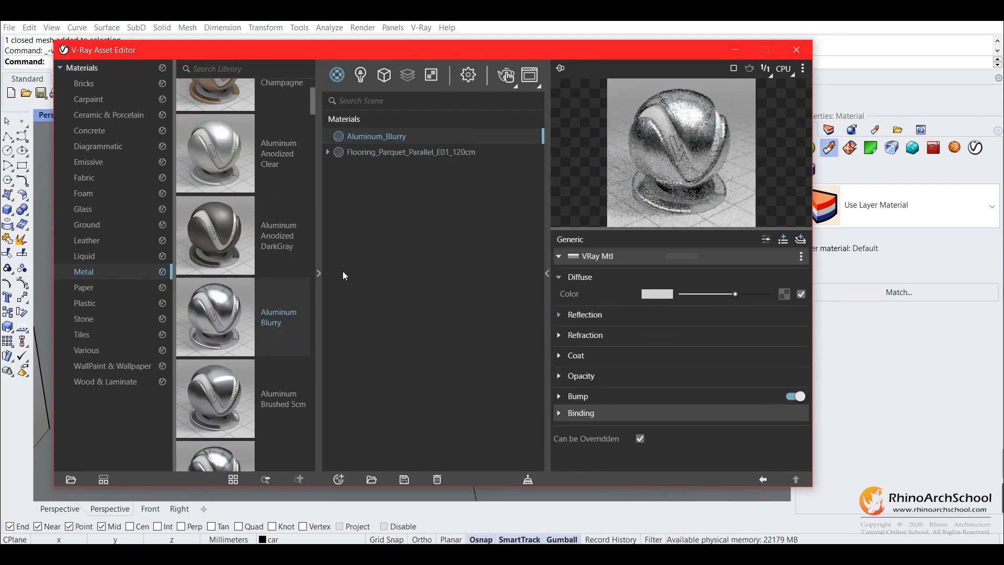
Browse the Glass category of the material library and add Glass Window Neutral to the scene materials
drag(380, 50, 445, 324)
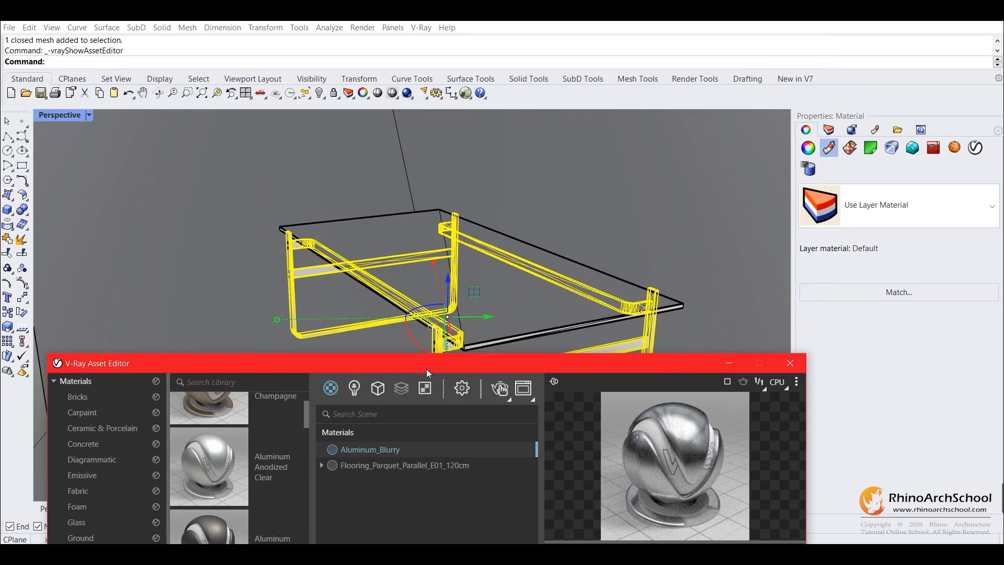
drag(428, 362, 444, 93)
click(102, 253)
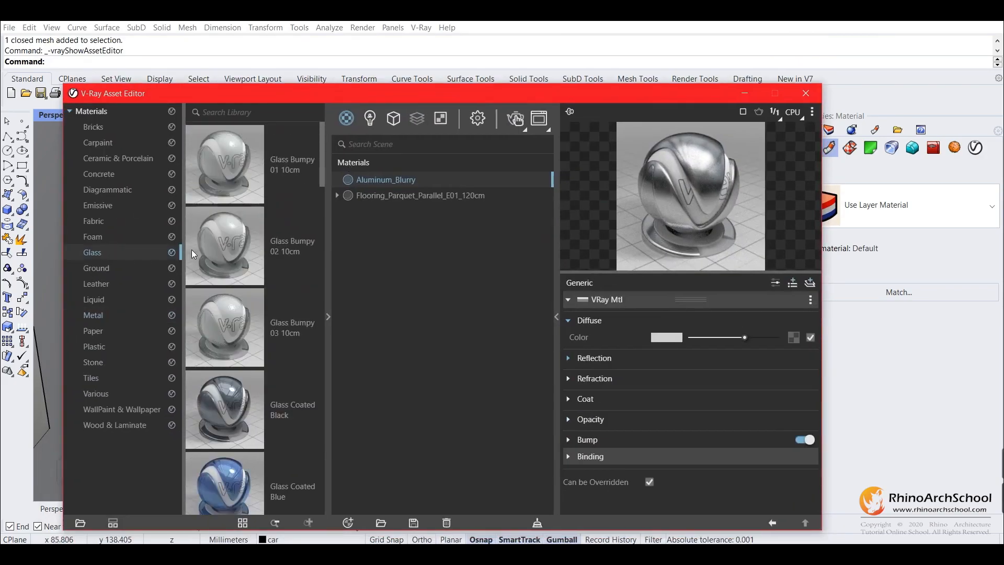
scroll(252, 188, down, 6)
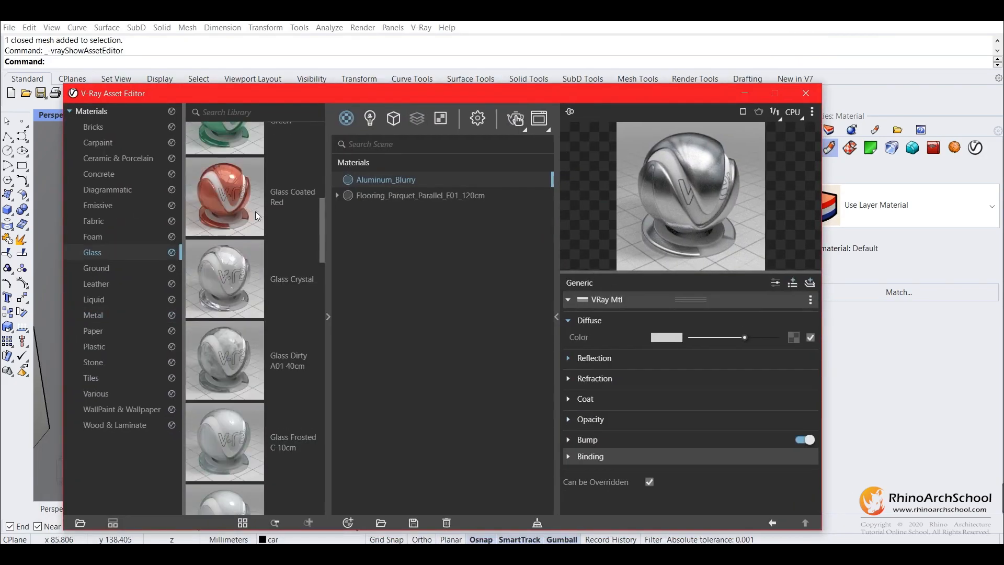
scroll(255, 218, down, 5)
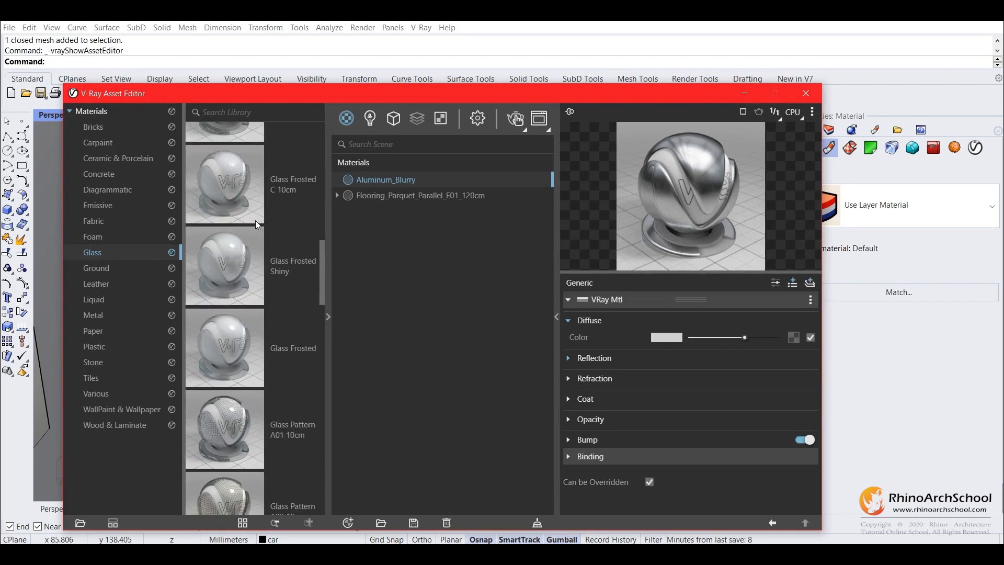
scroll(255, 221, down, 5)
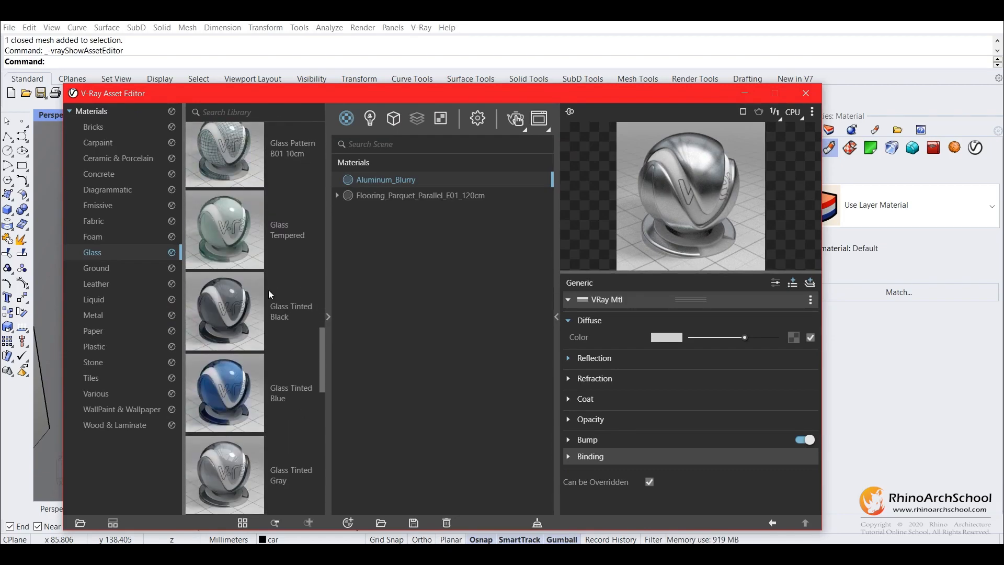
scroll(276, 288, down, 5)
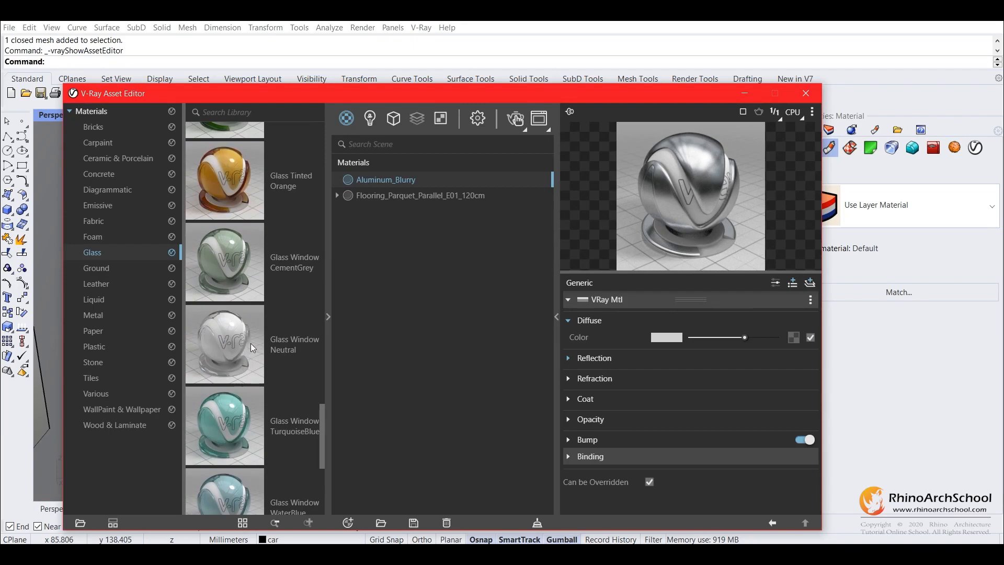
right_click(299, 340)
click(314, 348)
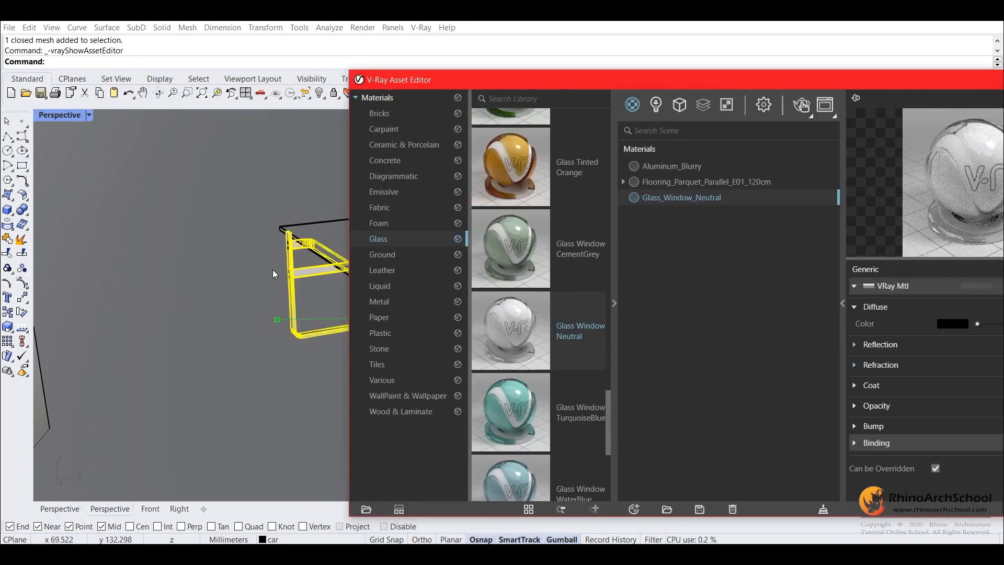
Apply the Aluminum_Blurry material to the selected table frame
drag(478, 82, 522, 74)
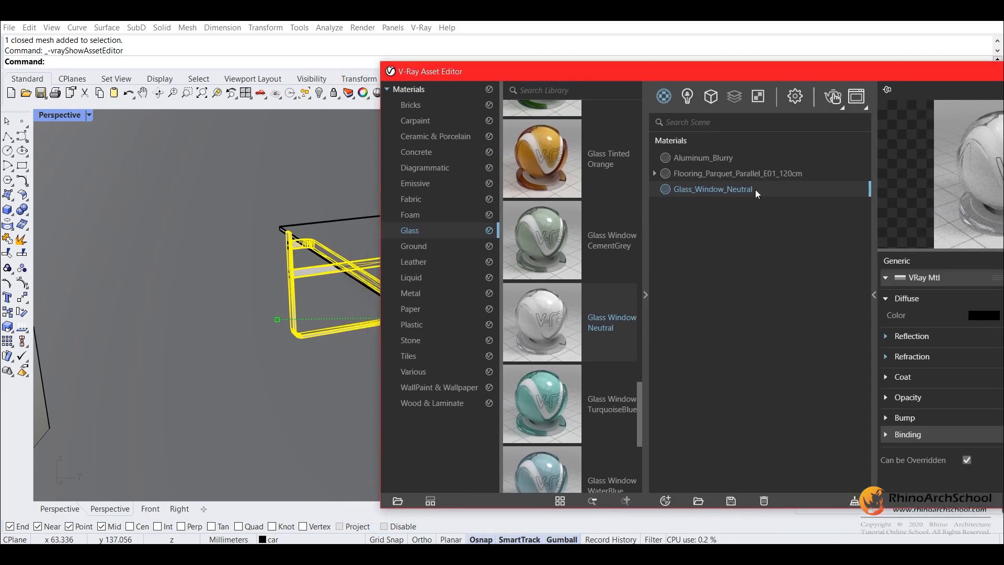
click(720, 161)
right_click(721, 161)
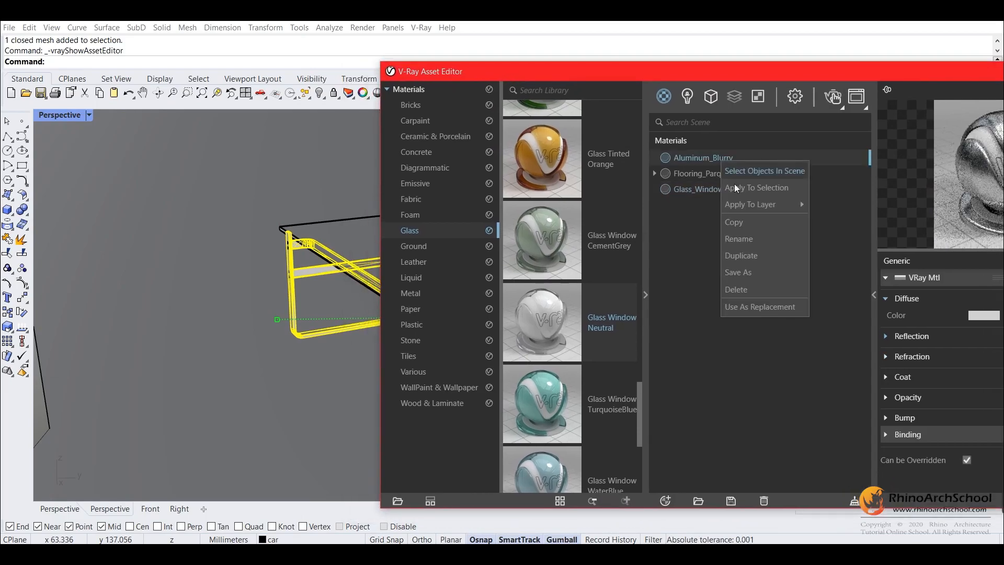
click(751, 190)
Select the tabletop and apply the Glass_Window_Neutral material to it
click(330, 227)
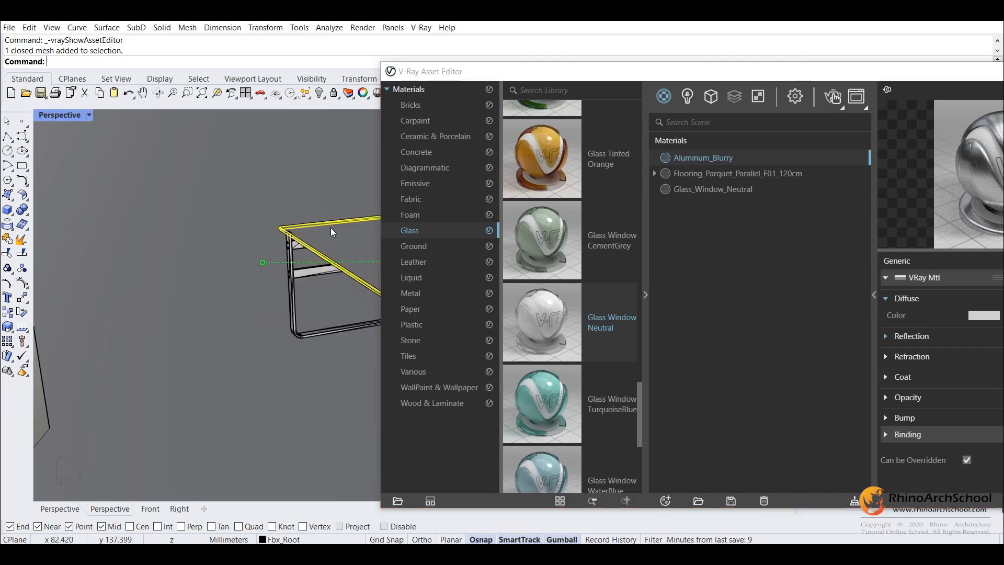
click(734, 188)
right_click(731, 186)
click(760, 214)
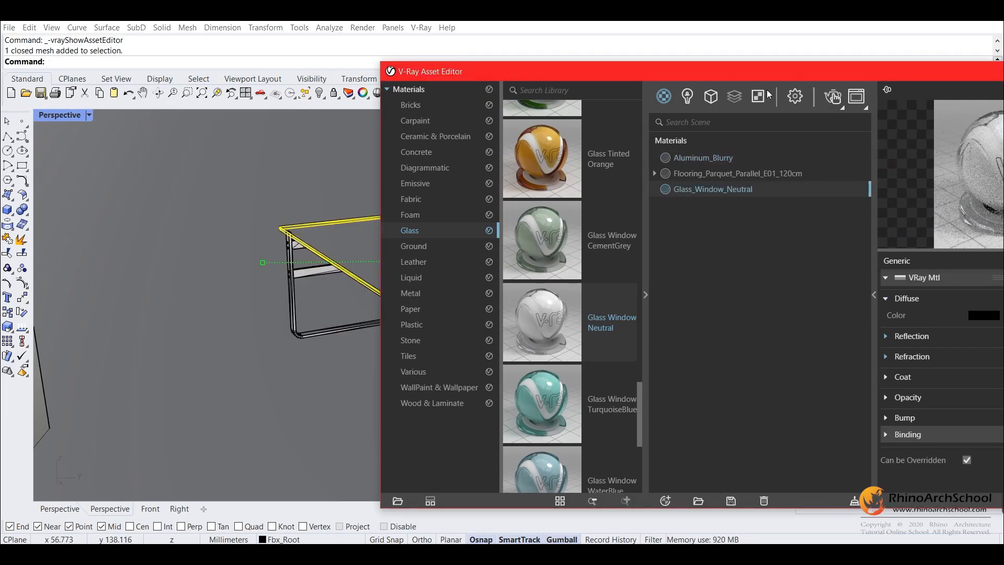
Start an interactive V-Ray render of the table and arrange the render and material editor so both are visible
click(831, 99)
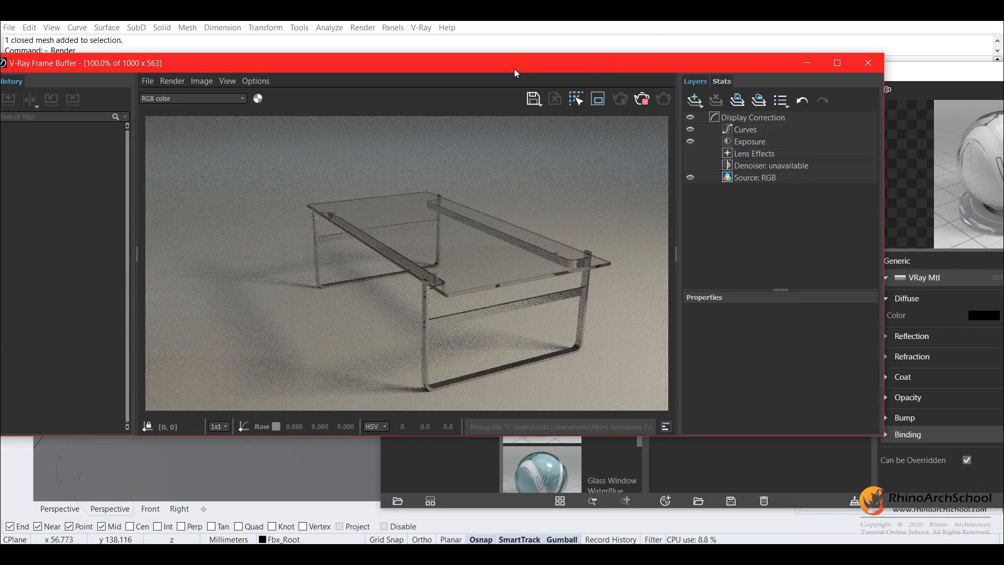
drag(500, 66, 329, 152)
drag(530, 76, 675, 406)
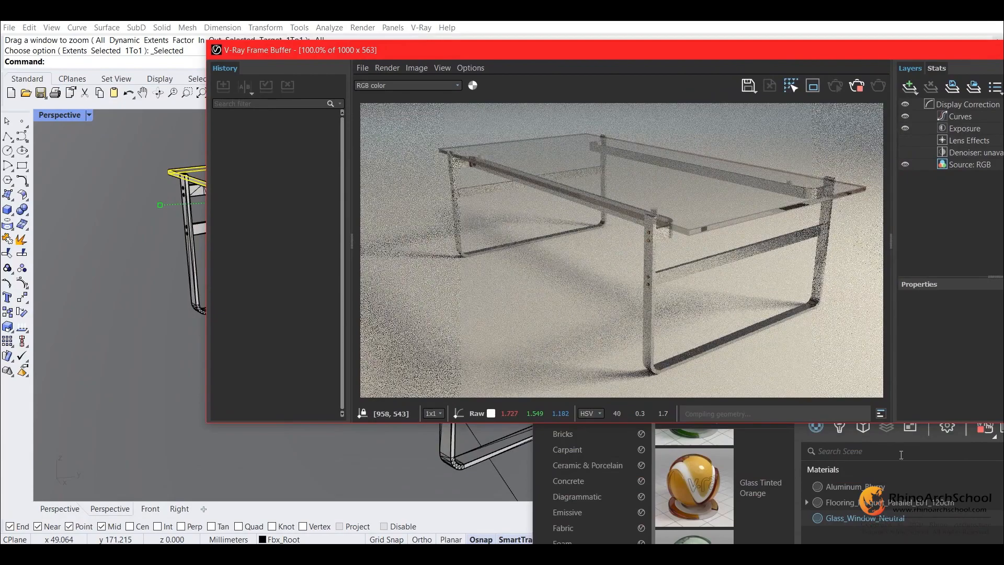
Test Aluminum_Blurry with a white diffuse color in the interactive render and return the color to light grey
click(909, 484)
drag(847, 405, 133, 99)
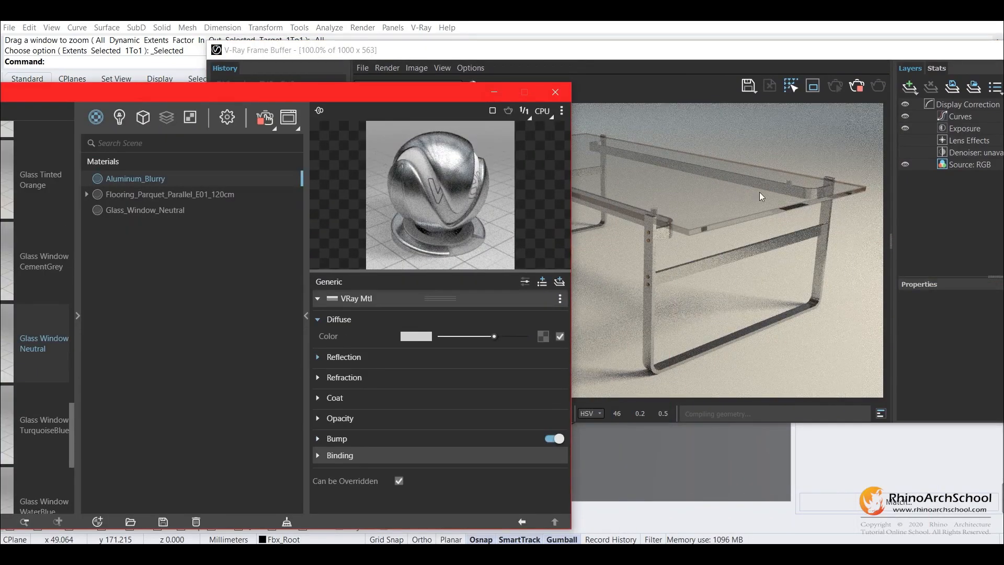
drag(448, 103, 410, 54)
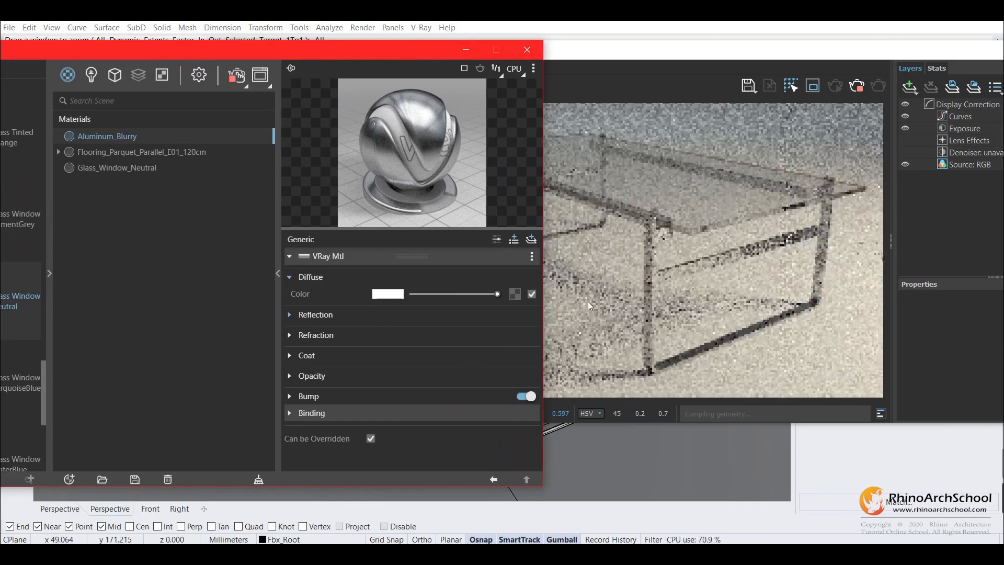
drag(496, 294, 459, 294)
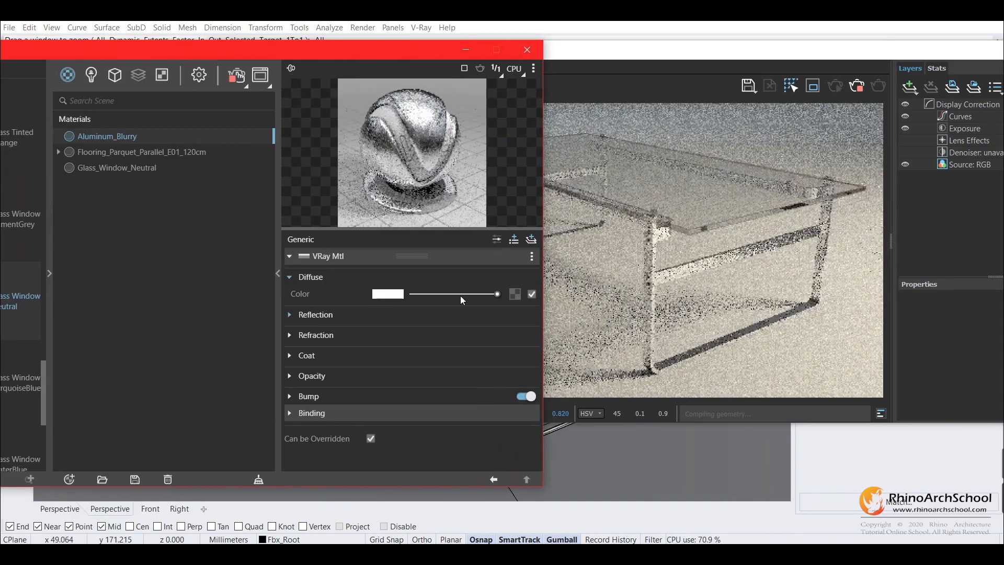
Test Glass_Window_Neutral with opacity values of 0.16 and 0.25 on the rendered tabletop, and restore the opacity to 1
click(134, 168)
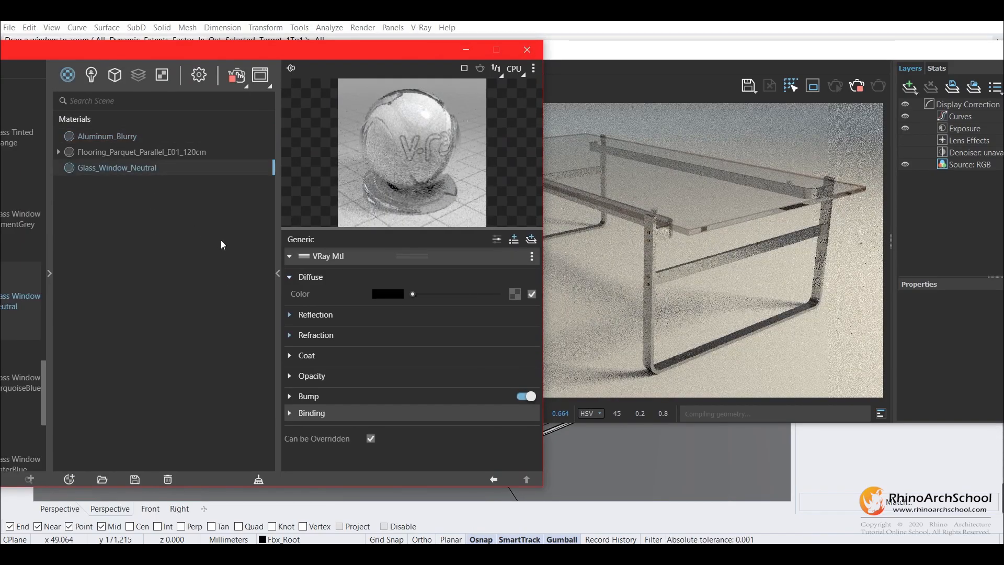
click(290, 377)
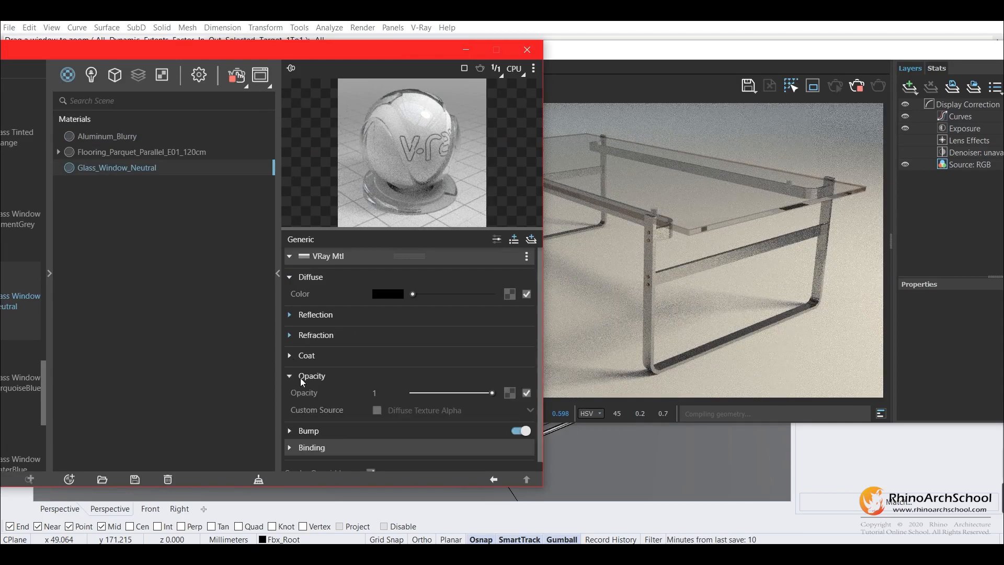
drag(453, 392, 426, 393)
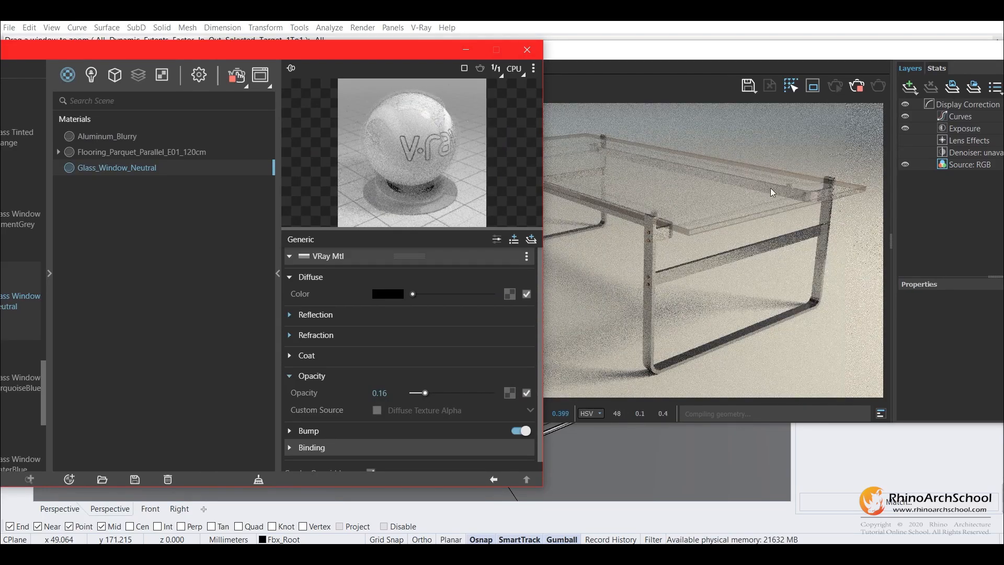
drag(425, 393, 432, 393)
right_drag(636, 460, 627, 489)
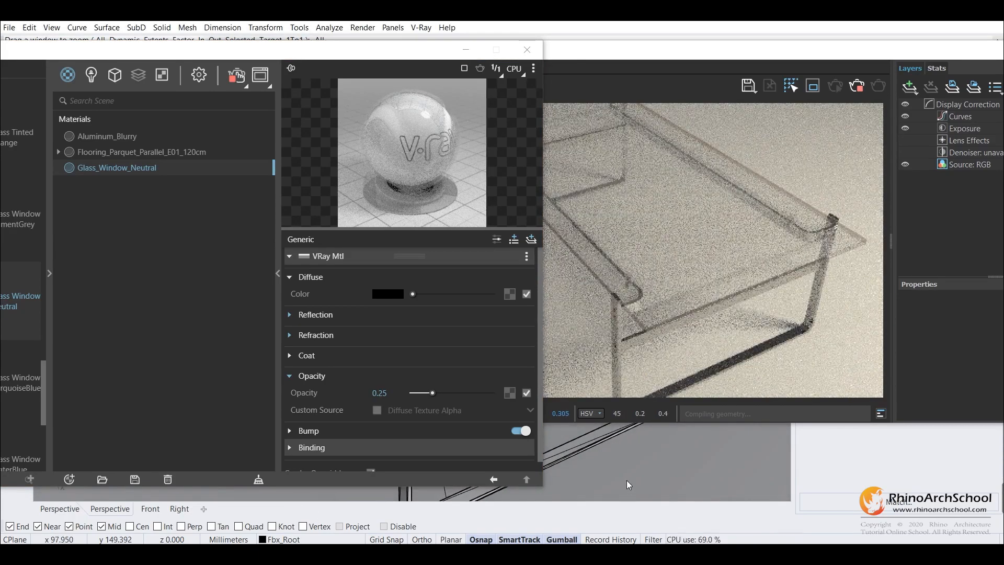
drag(432, 394, 494, 393)
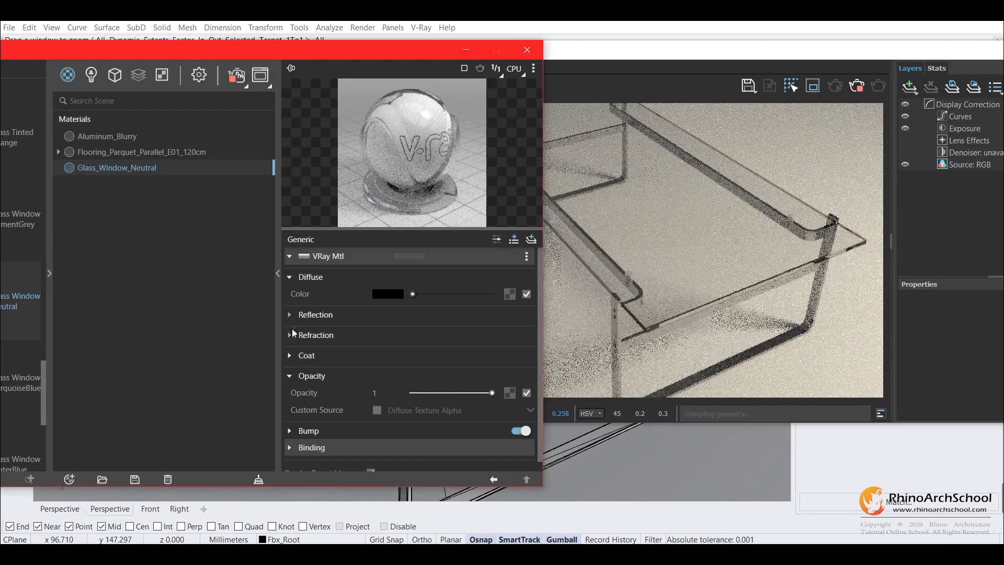
Test the glass material's reflection IOR at 25 and 5.58 in the render, and set it to 1.69
click(291, 315)
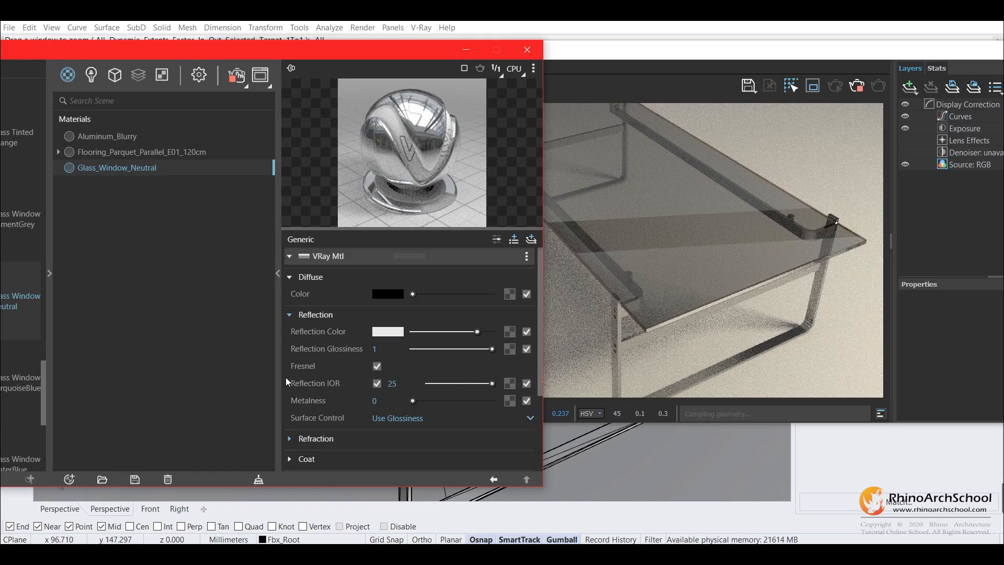
mouse_move(316, 383)
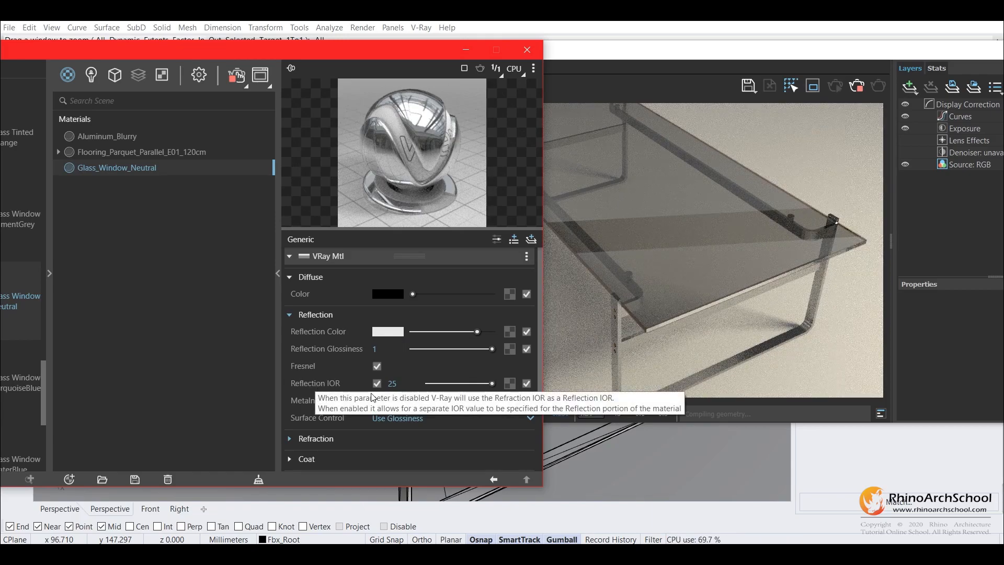
click(460, 383)
click(442, 383)
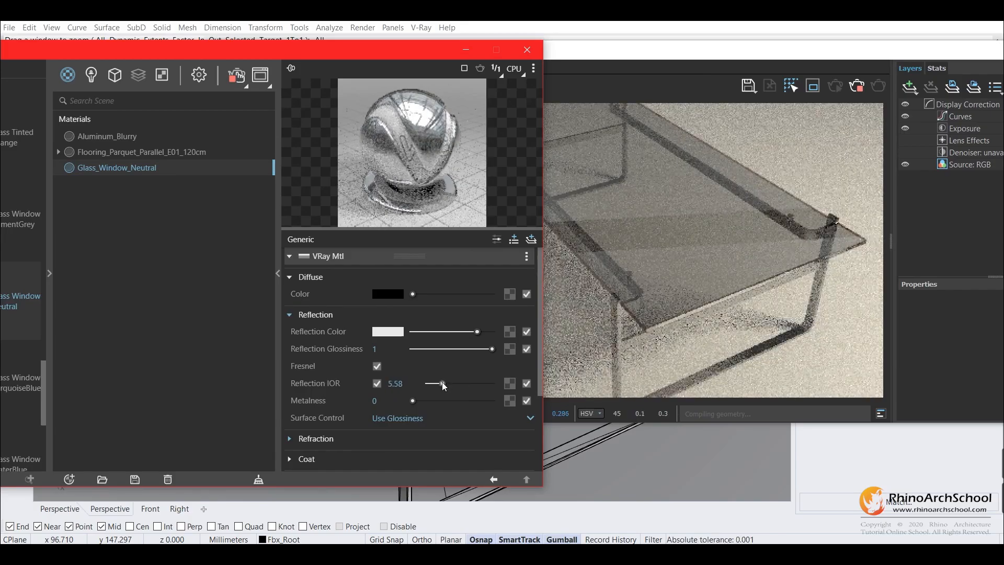
drag(442, 384, 432, 384)
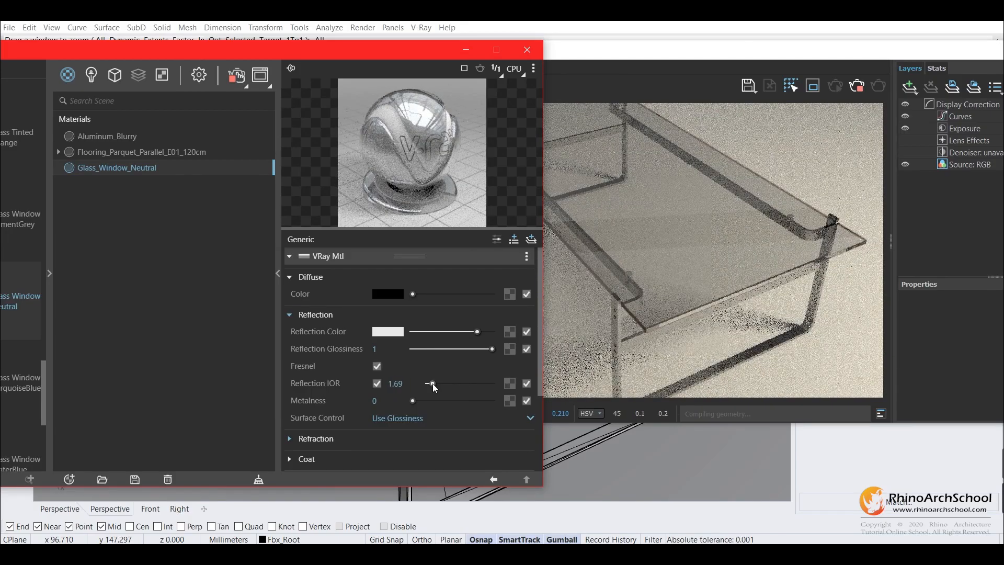
Try a higher metalness on the glass material, return it to 0, and look at the surface control options
click(432, 401)
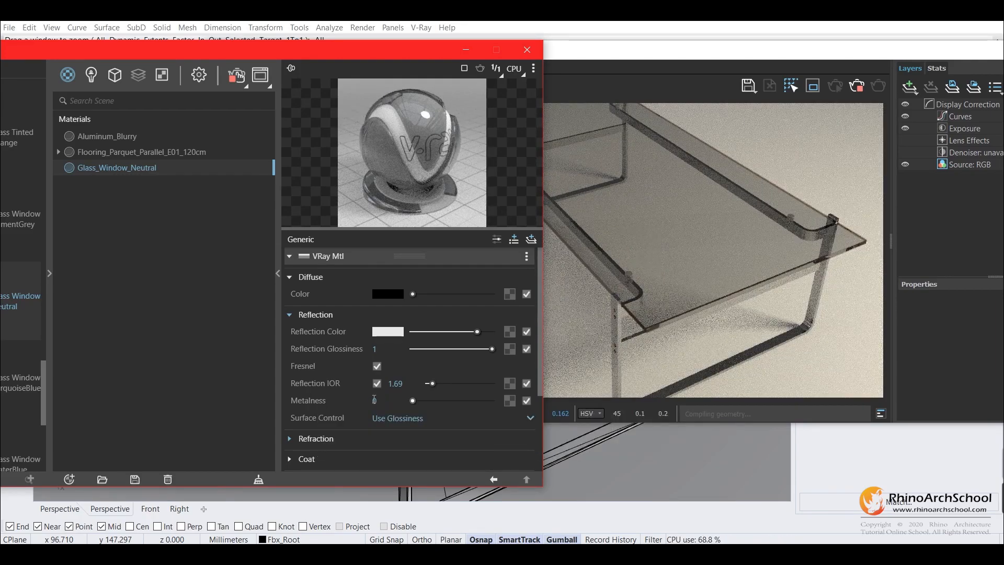
click(395, 418)
click(394, 418)
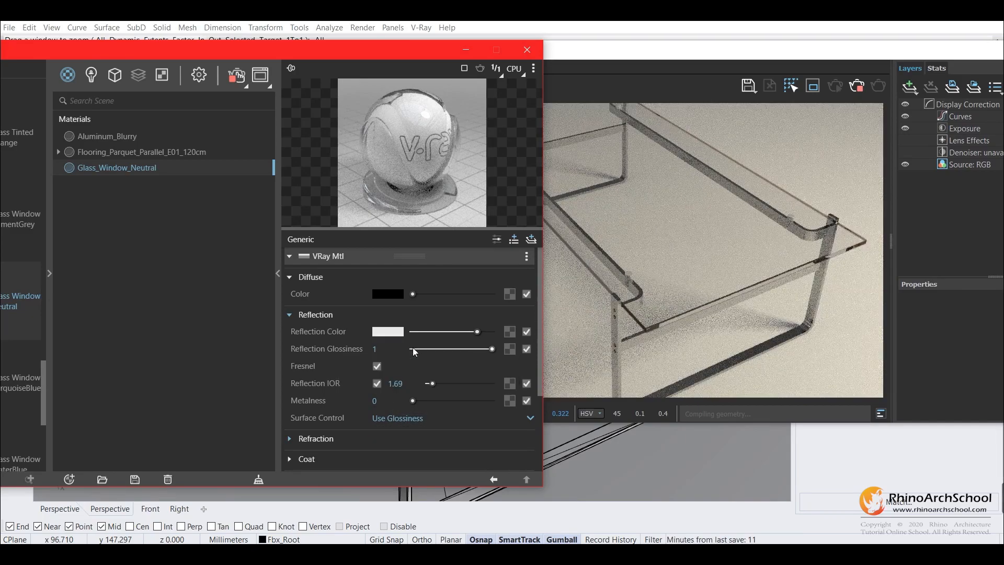
scroll(314, 366, down, 2)
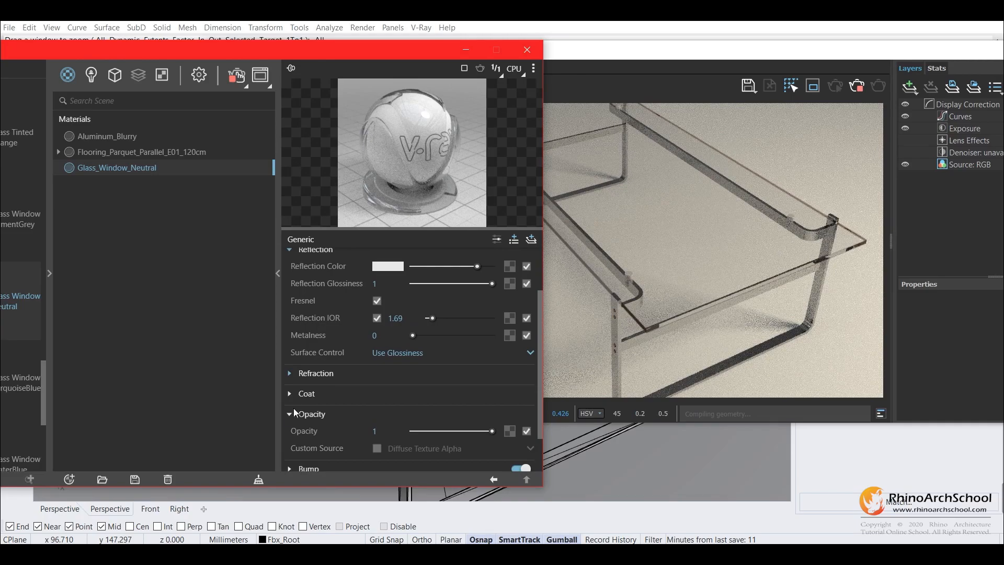
Give the glass material a coat amount of 0.67 with a pure red coat color and examine the tabletop in the render
click(290, 394)
drag(412, 345, 466, 347)
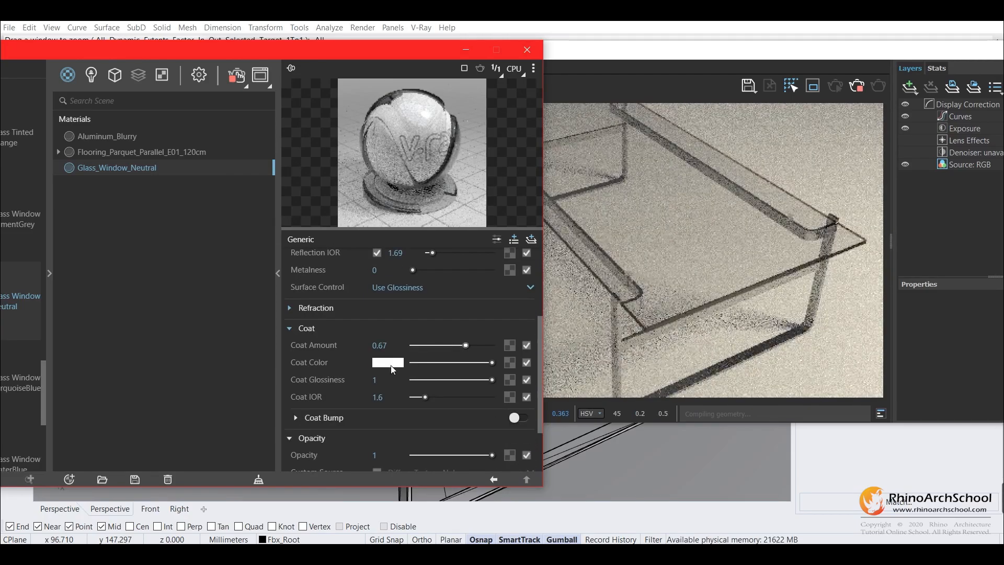
click(392, 365)
drag(441, 194, 566, 143)
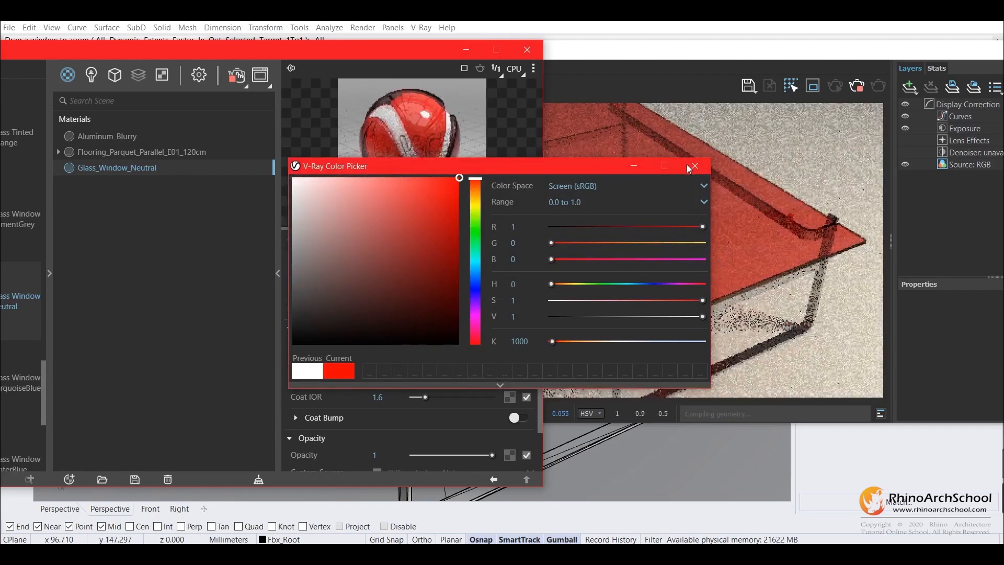
click(694, 166)
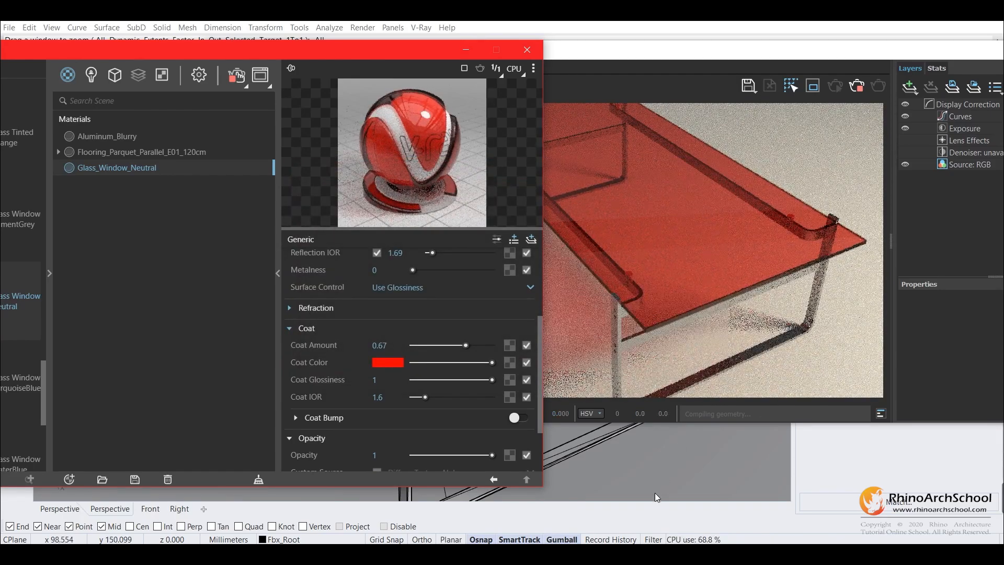
right_drag(650, 488, 638, 462)
scroll(759, 481, down, 3)
scroll(615, 468, up, 3)
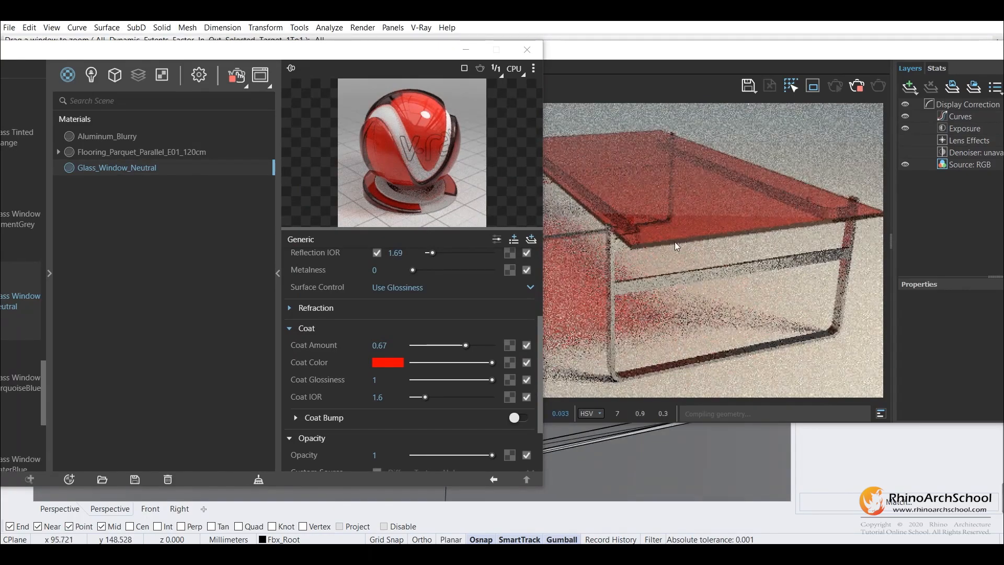
Select the car body meshes in the Perspective viewport
drag(377, 45, 413, 23)
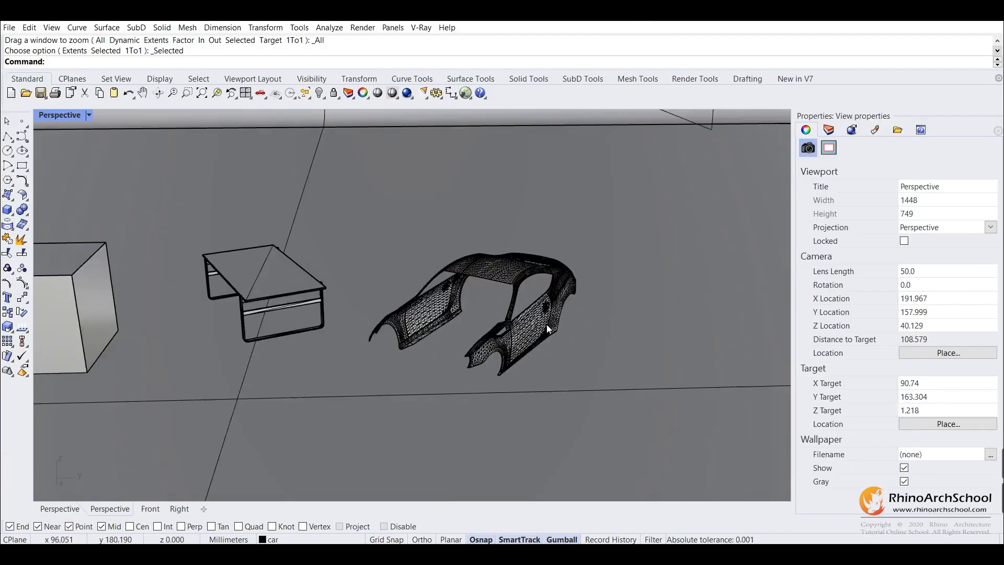
scroll(549, 321, up, 3)
right_drag(557, 310, 334, 252)
scroll(324, 248, up, 2)
click(484, 194)
right_drag(486, 196, 460, 222)
shift+click(629, 221)
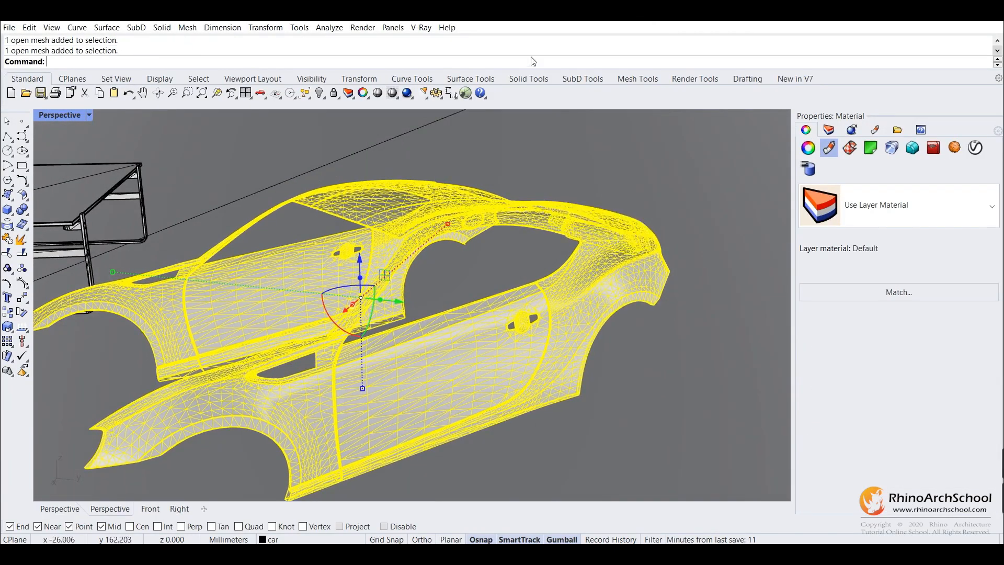
Add the CarPaint Flakes WineRed material from the Carpaint library to the scene and apply it to the selected car body
click(421, 27)
click(422, 45)
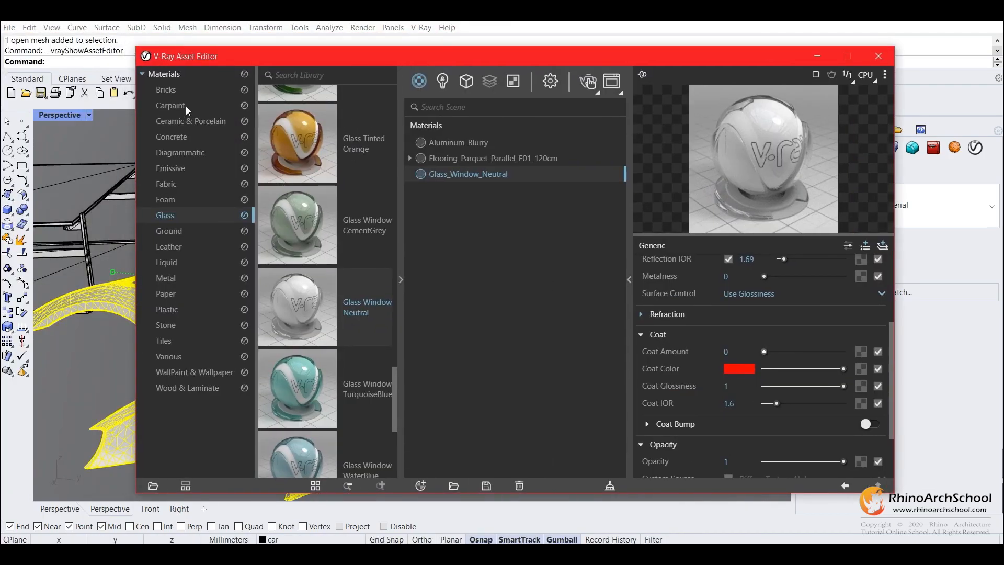
click(190, 105)
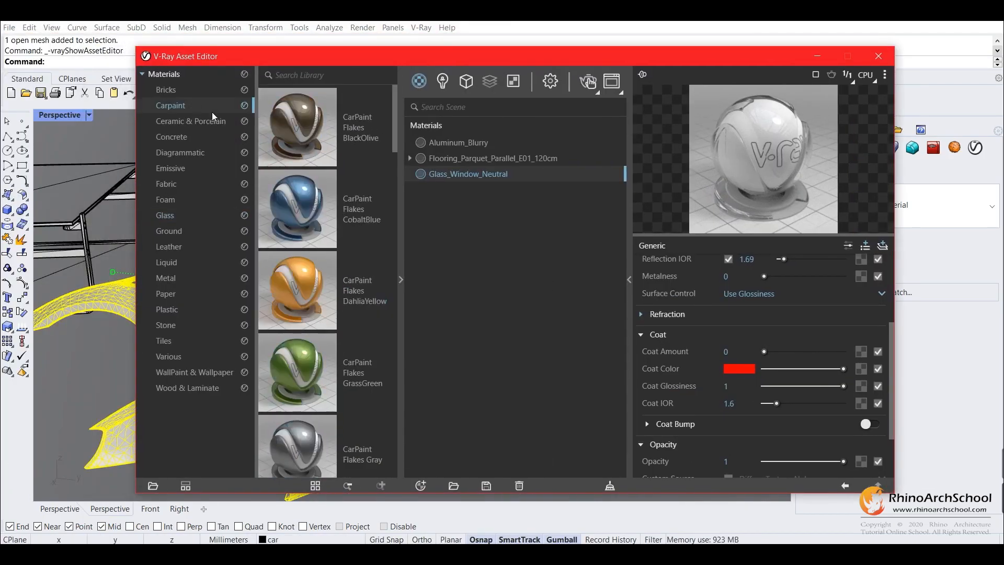
scroll(317, 180, down, 4)
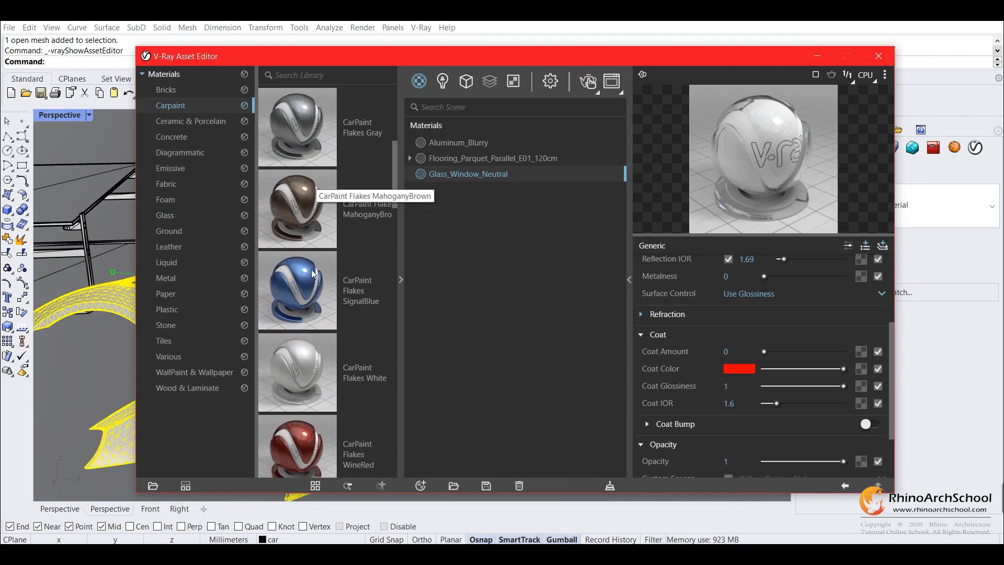
scroll(314, 274, down, 2)
right_click(356, 324)
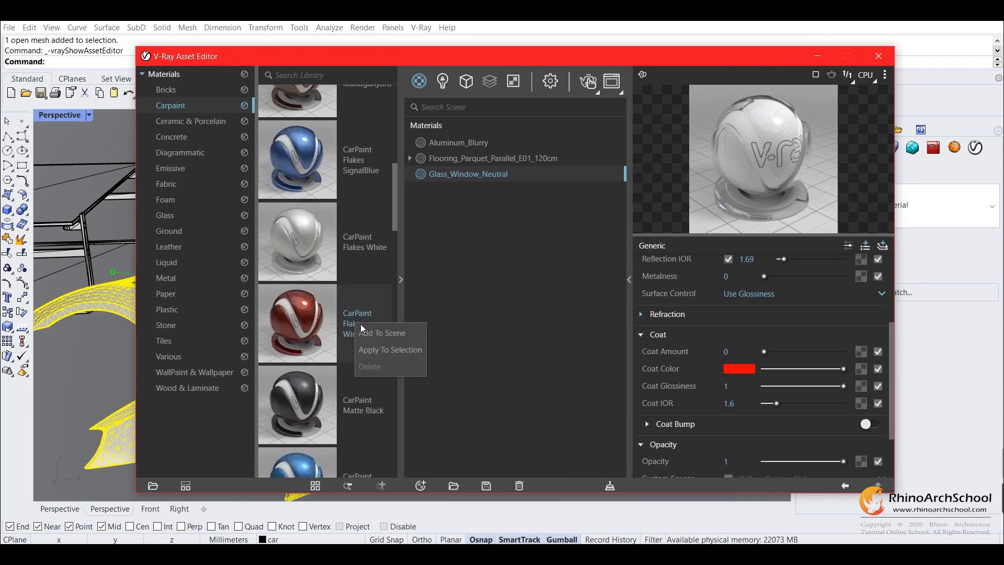
click(370, 332)
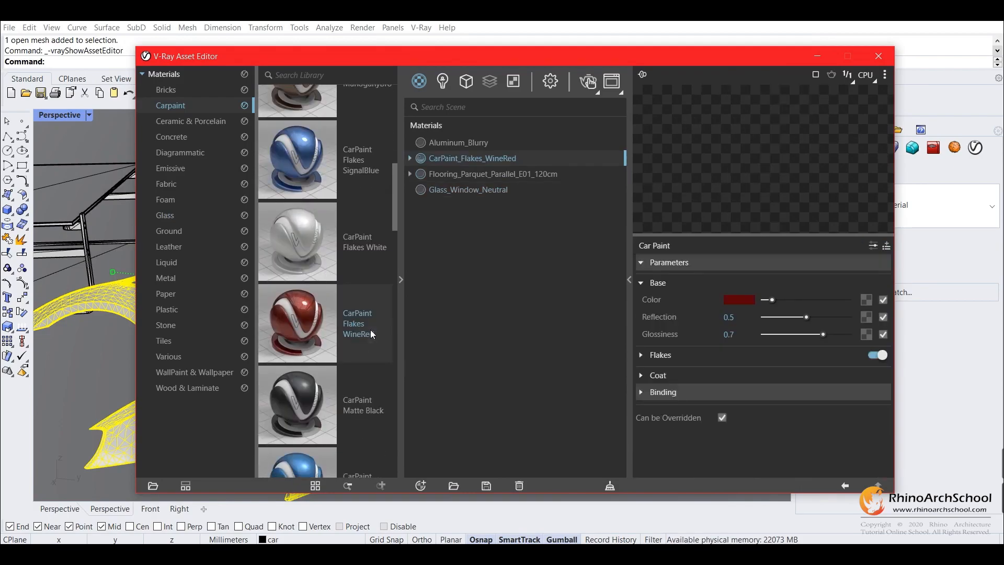
right_click(493, 152)
click(526, 179)
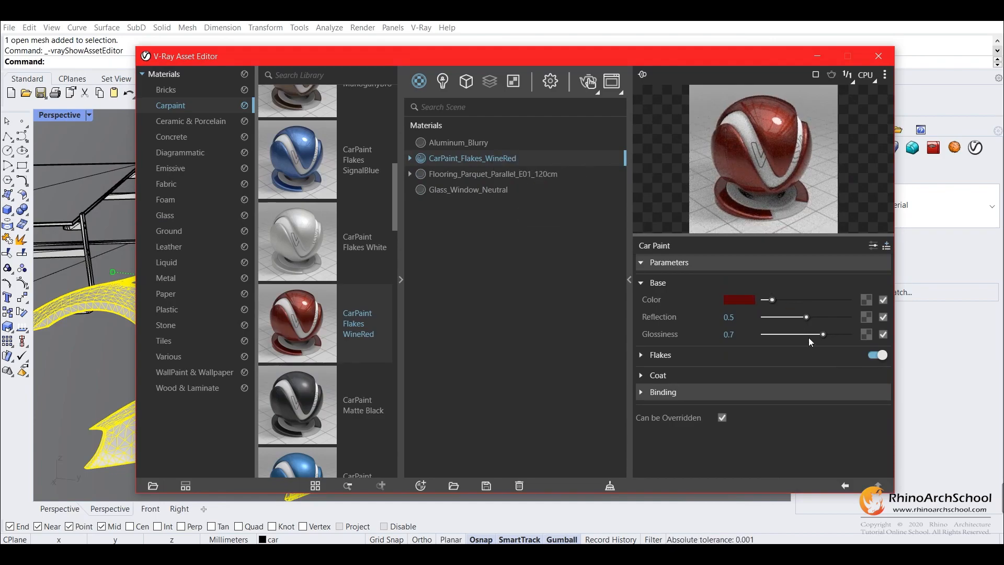
Keep the car paint's base glossiness at 0.7 and start an interactive render of the car body beside the viewport
mouse_move(836, 335)
mouse_down()
mouse_move(771, 336)
mouse_move(823, 336)
mouse_up()
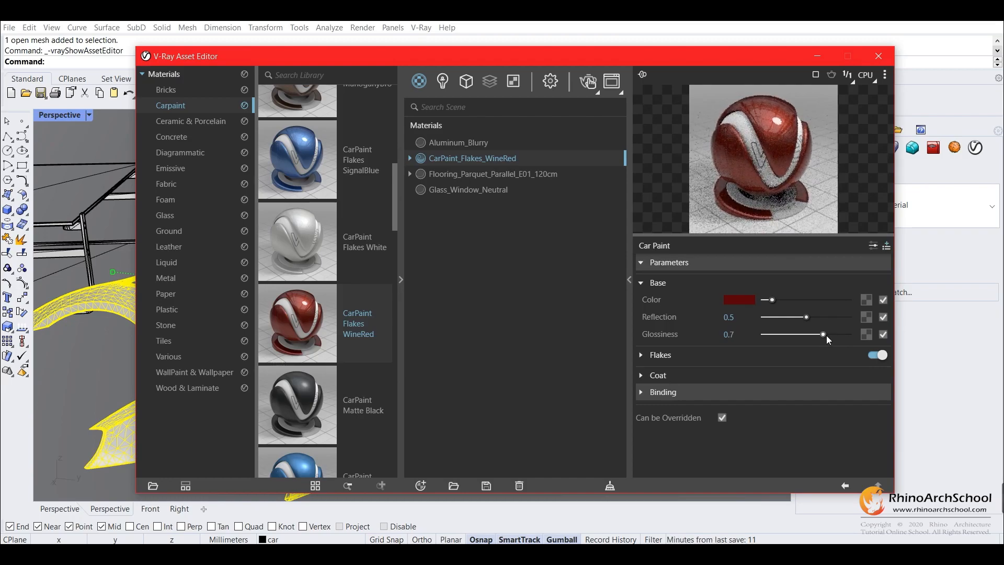
drag(591, 59, 610, 78)
click(606, 98)
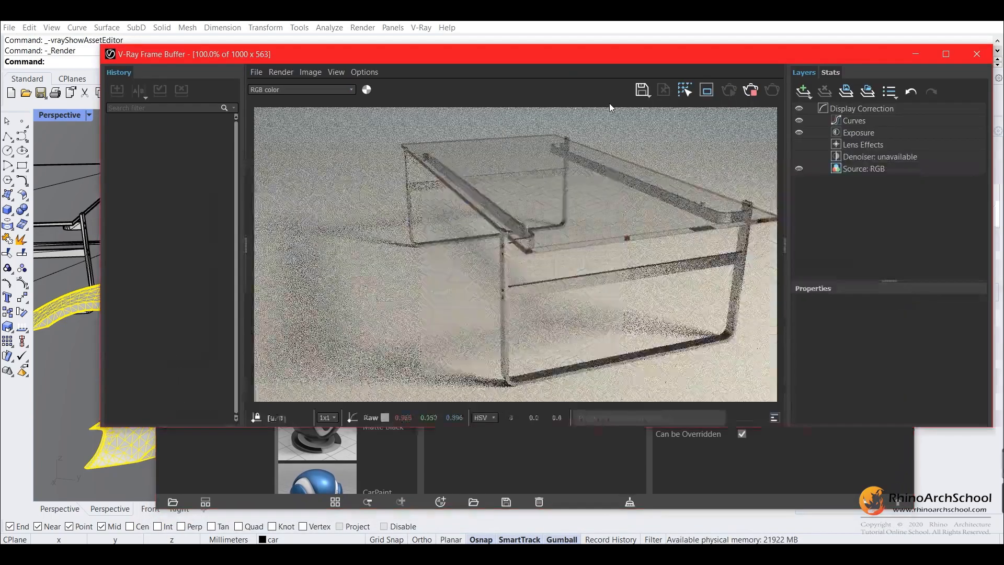
drag(630, 61, 590, 126)
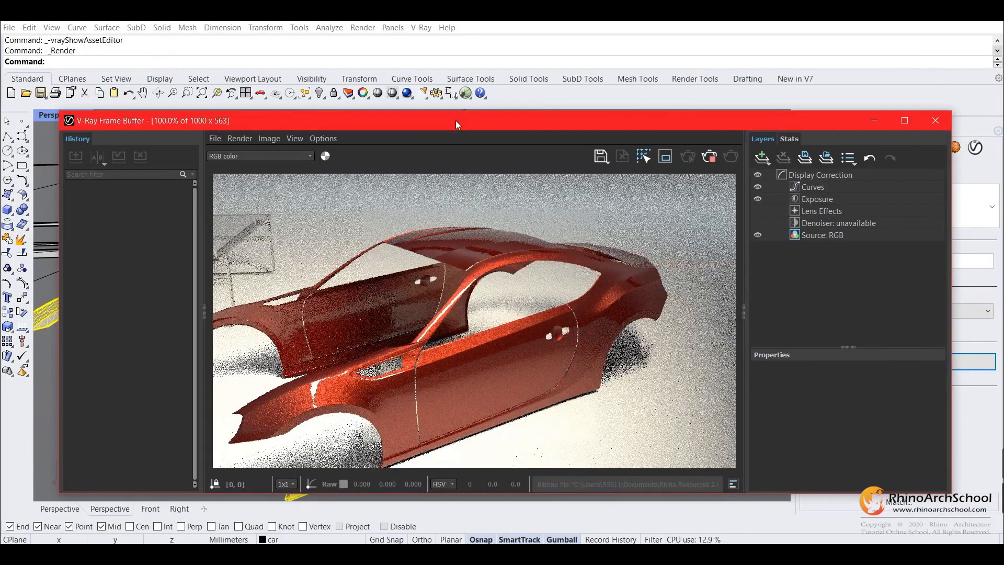
drag(456, 121, 540, 68)
Examine the paint flakes on the car's front fender in the interactive render, both close up and from a distance
scroll(220, 359, up, 5)
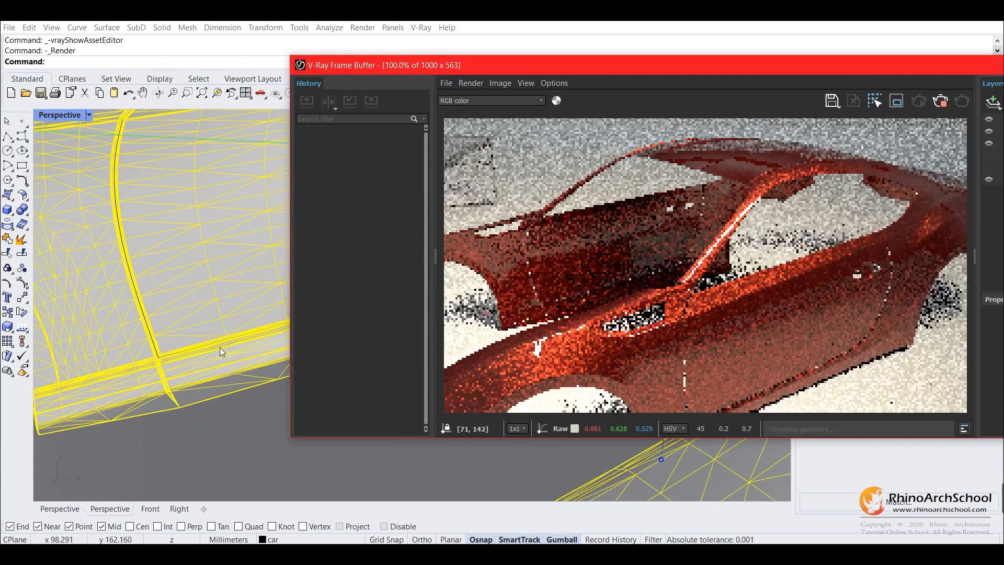
scroll(202, 251, up, 5)
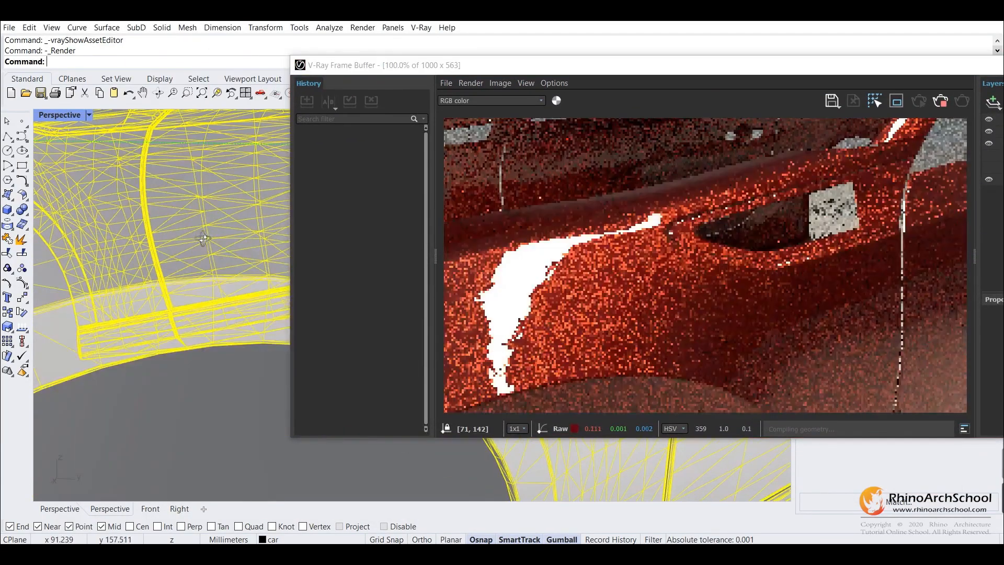
scroll(200, 215, down, 3)
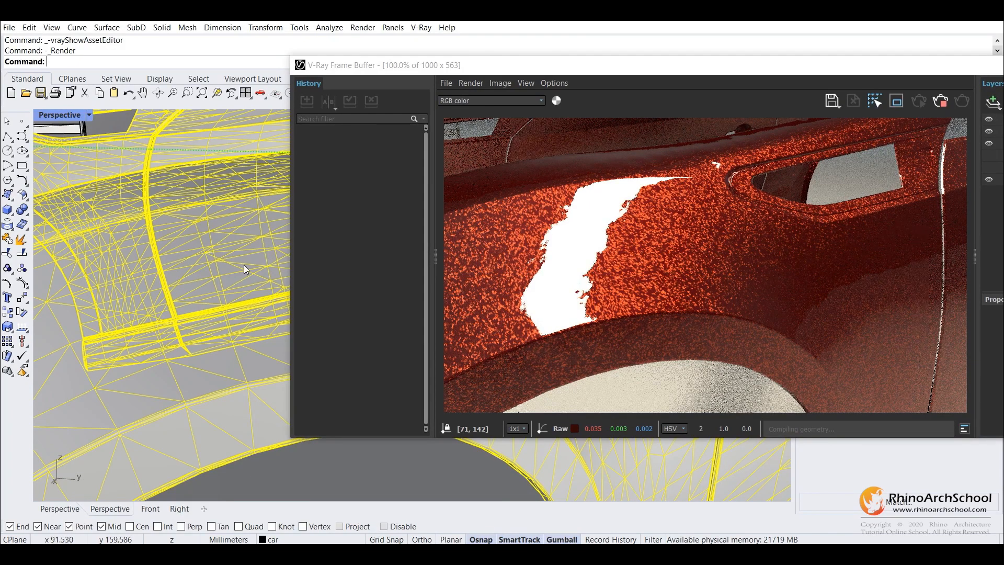
scroll(247, 266, down, 3)
scroll(246, 270, down, 3)
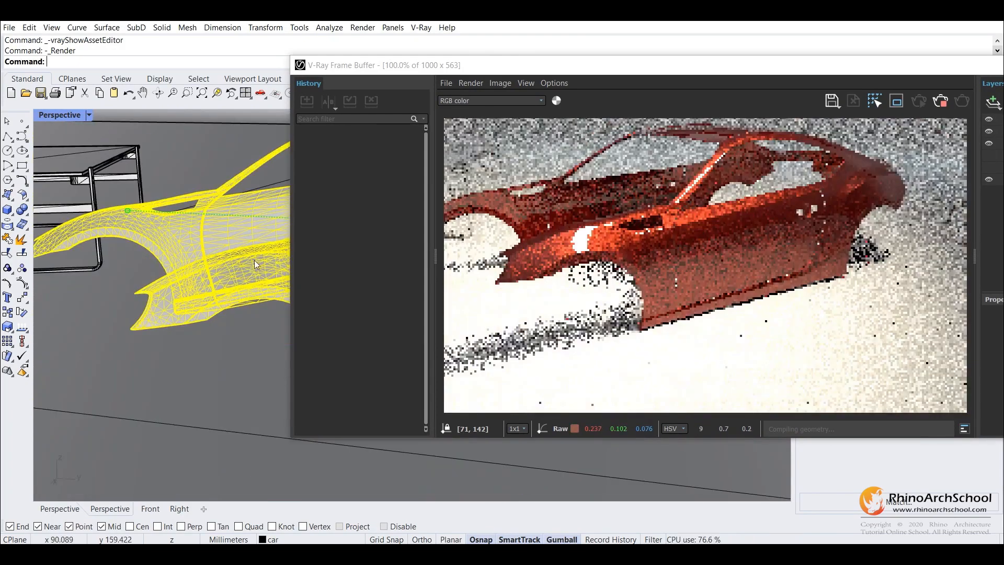
scroll(204, 247, down, 3)
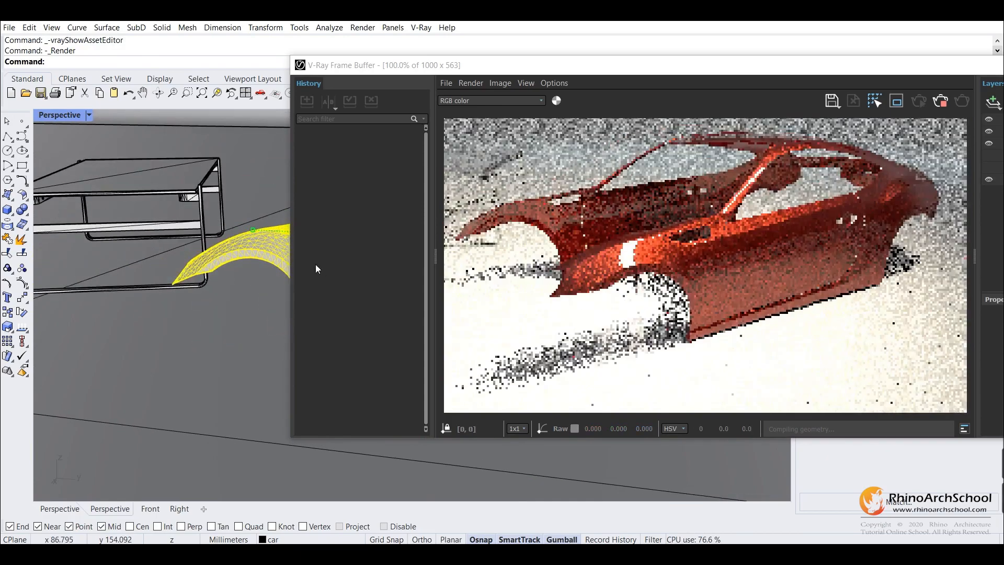